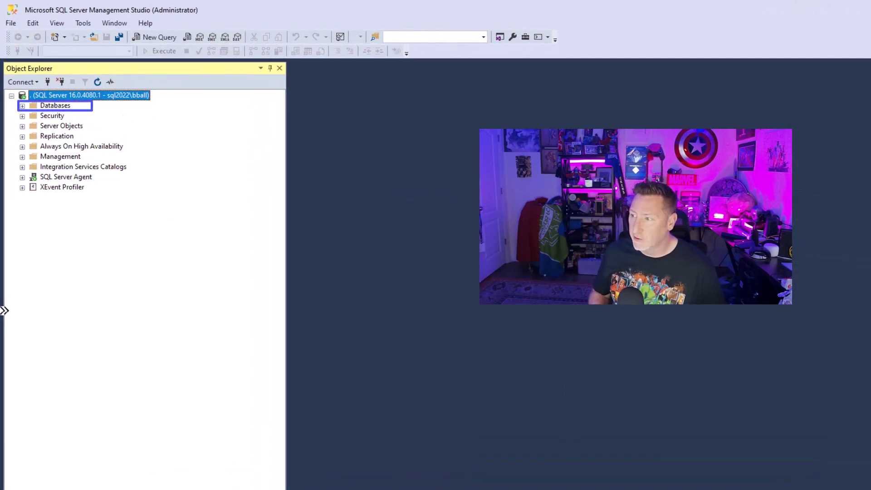
Expand Databases > WideWorldImportersDW > Tables in Object Explorer and select the Fact.Sale table.
{"action": "left_click", "coordinate": [22, 106]}
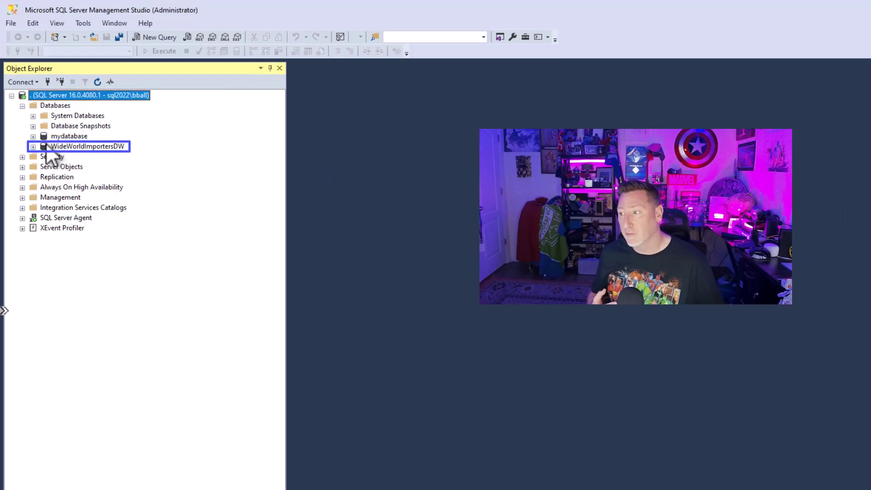
{"action": "left_click", "coordinate": [34, 147]}
{"action": "left_click", "coordinate": [44, 166]}
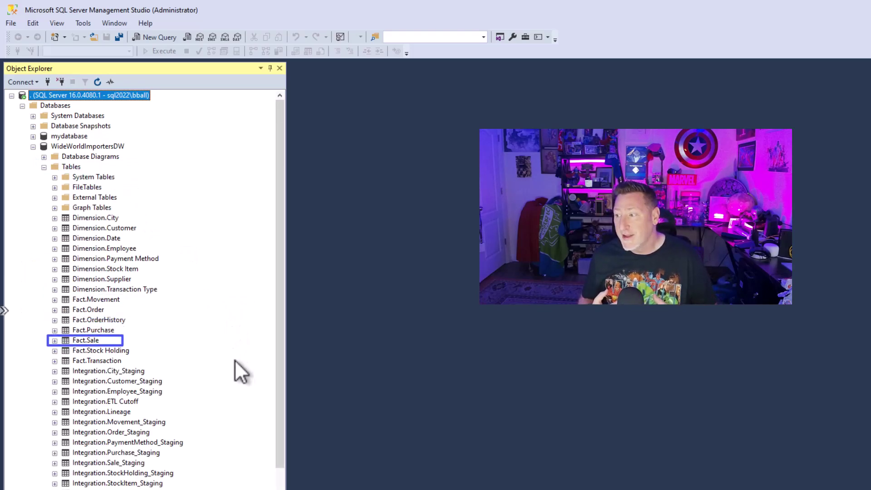
{"action": "left_click", "coordinate": [93, 342]}
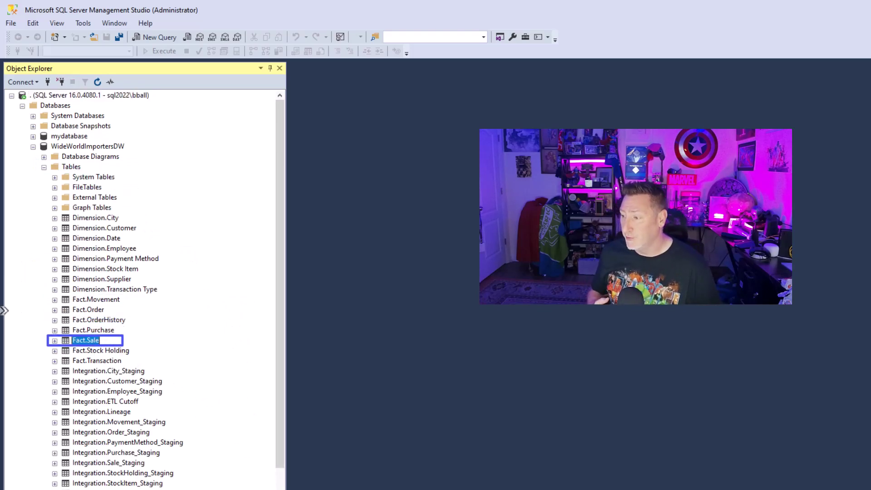
{"action": "left_click", "coordinate": [279, 482]}
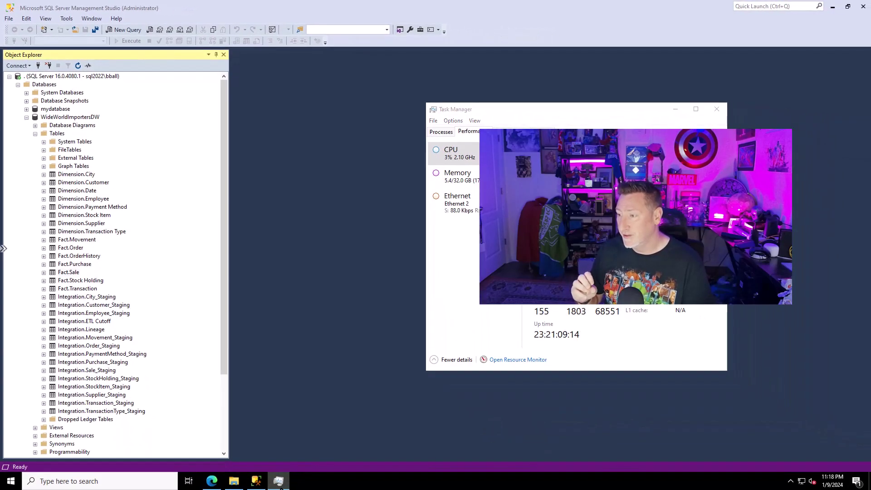
Download the IntegrationRuntime_5.37.8762.1.msi installer from the runtime download page.
{"action": "left_click", "coordinate": [279, 482]}
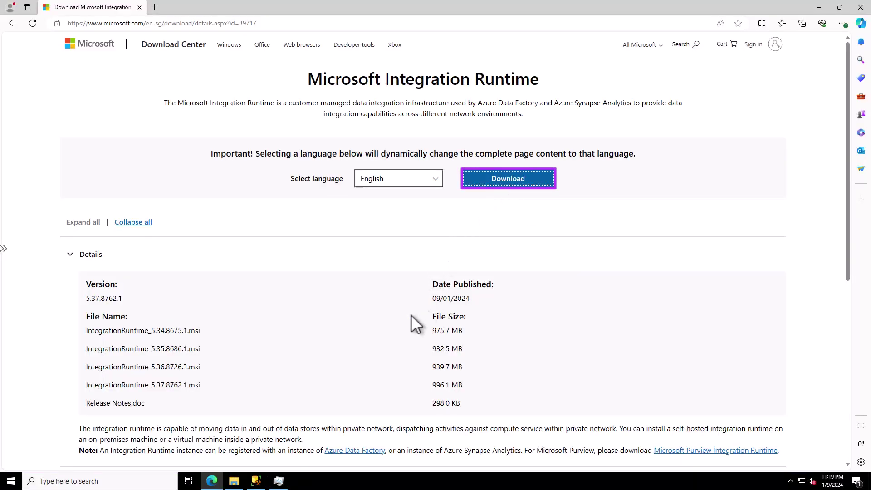
{"action": "key", "text": "Return"}
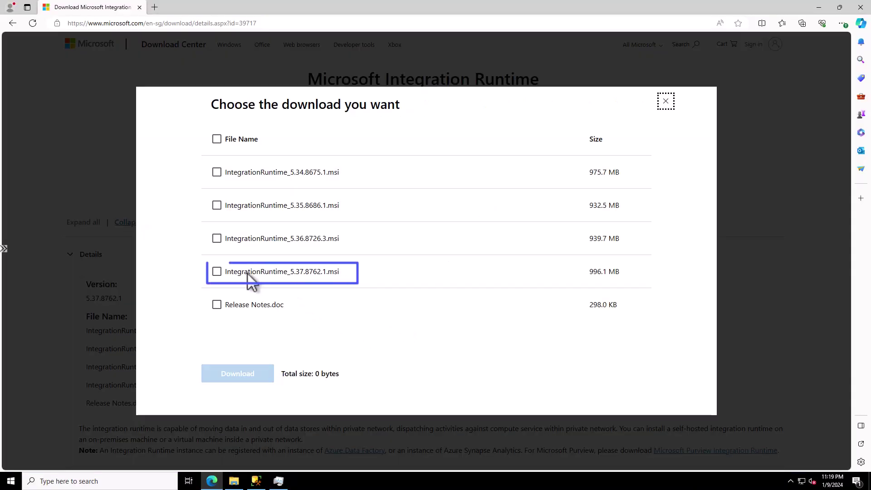
{"action": "left_click", "coordinate": [217, 271]}
{"action": "left_click", "coordinate": [237, 377]}
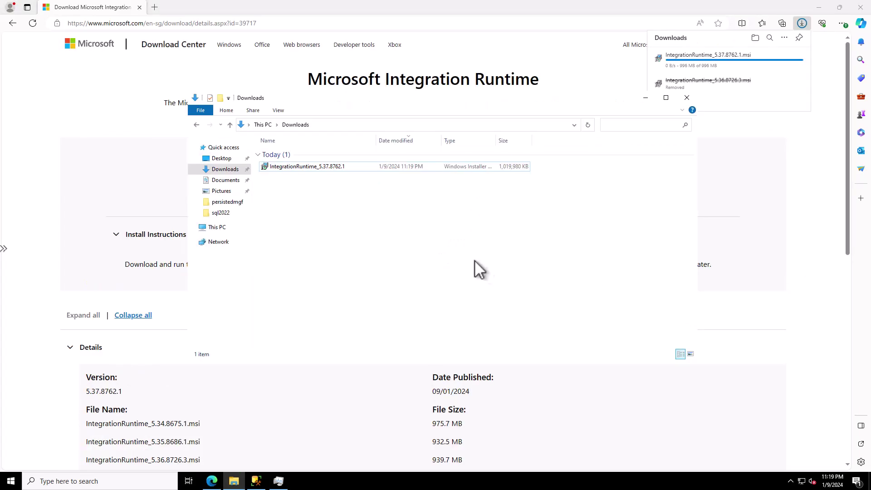
Run the installer, accept the licence and install the runtime to the default folder.
{"action": "key", "text": "Return"}
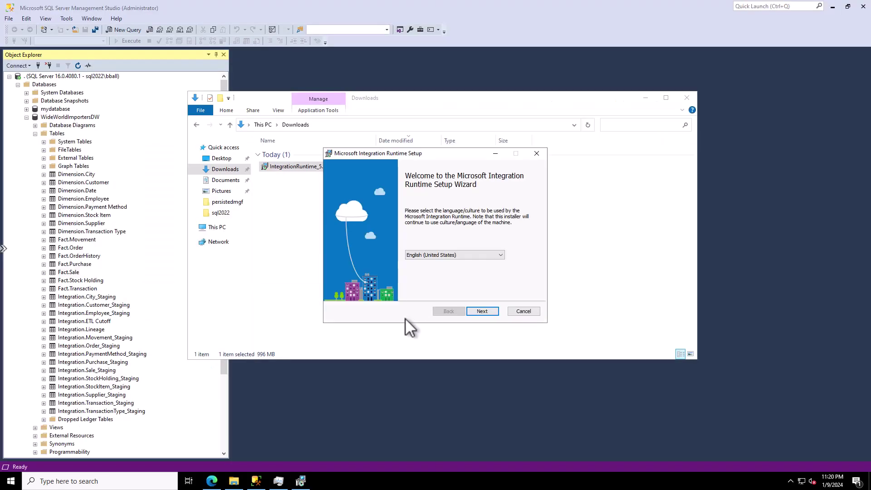
{"action": "left_click", "coordinate": [479, 312]}
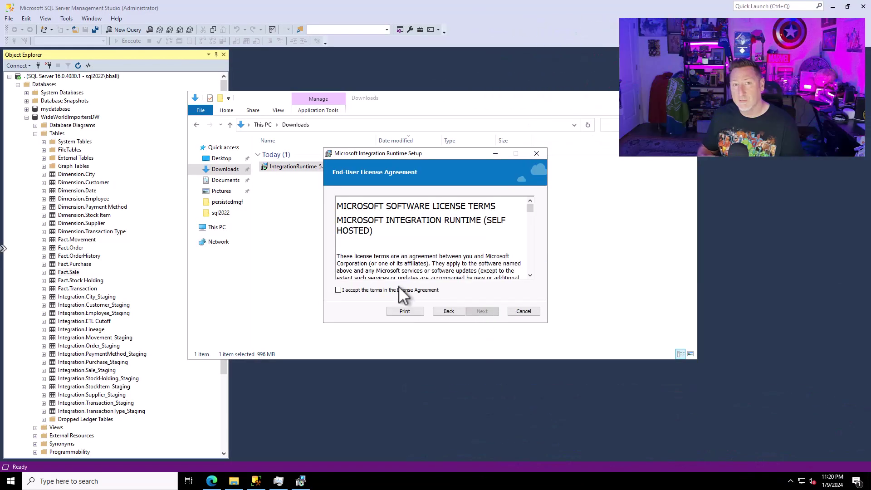
{"action": "left_click", "coordinate": [347, 288]}
{"action": "left_click", "coordinate": [482, 311]}
{"action": "left_click", "coordinate": [482, 311]}
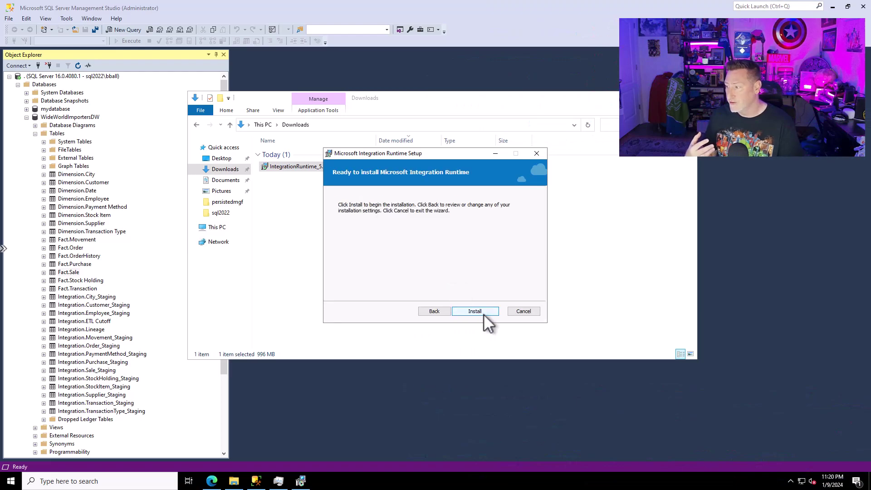
{"action": "left_click", "coordinate": [484, 313]}
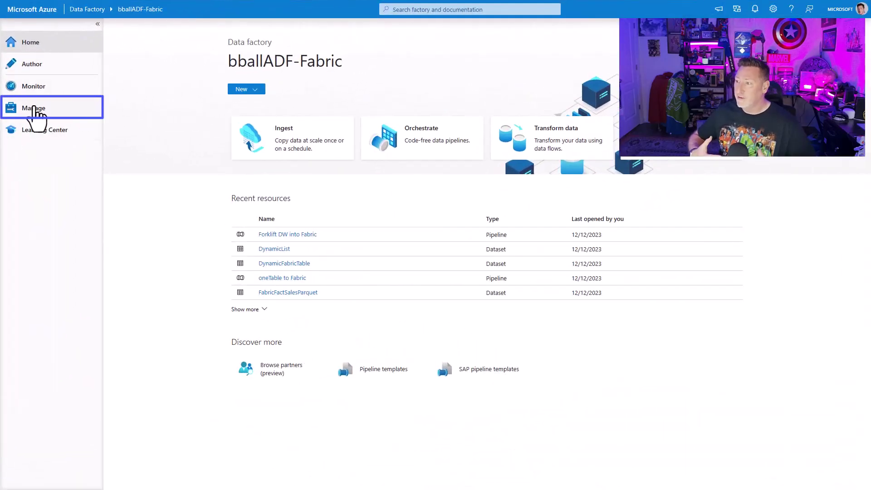
Start a new self-hosted integration runtime under Manage > Integration runtimes.
{"action": "left_click", "coordinate": [34, 109]}
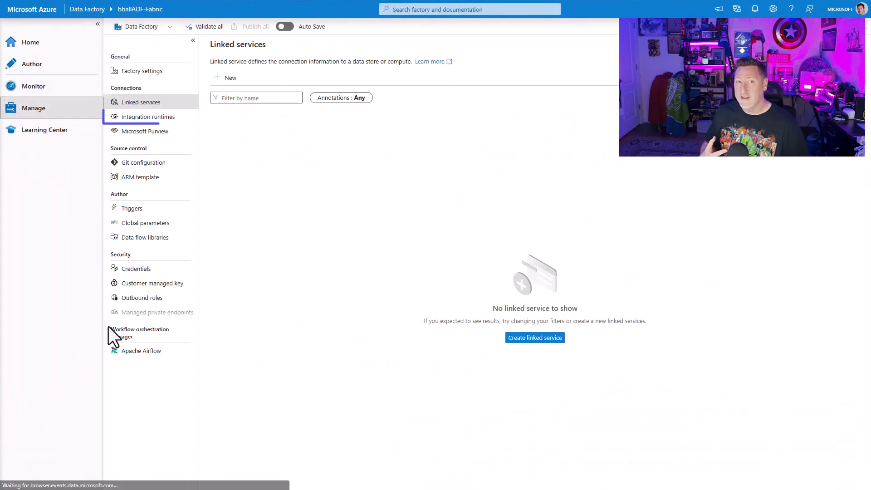
{"action": "left_click", "coordinate": [150, 117]}
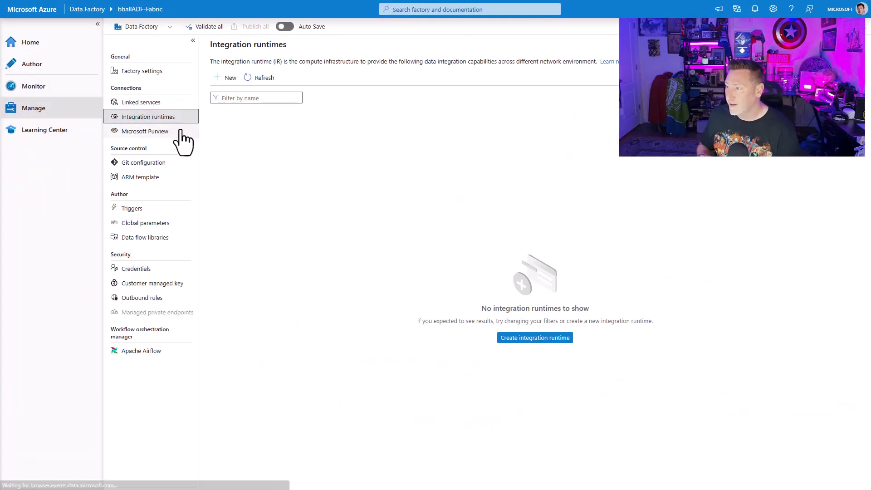
{"action": "left_click", "coordinate": [220, 82]}
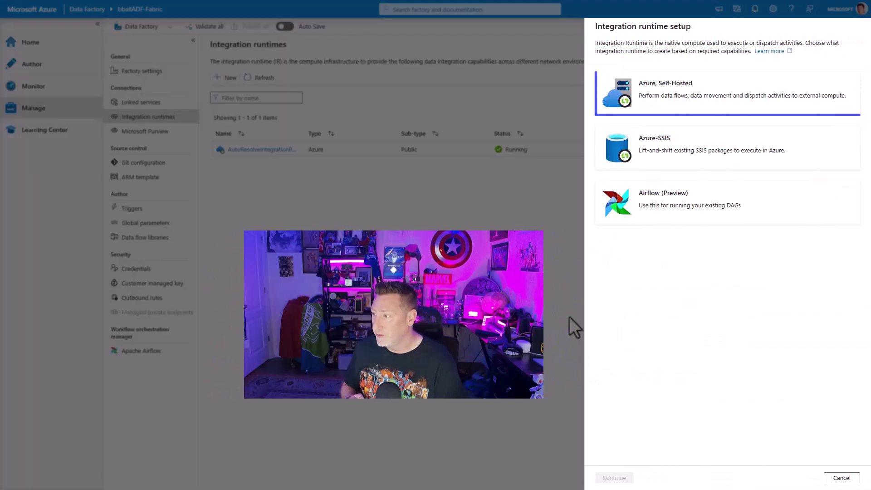
{"action": "left_click", "coordinate": [759, 99]}
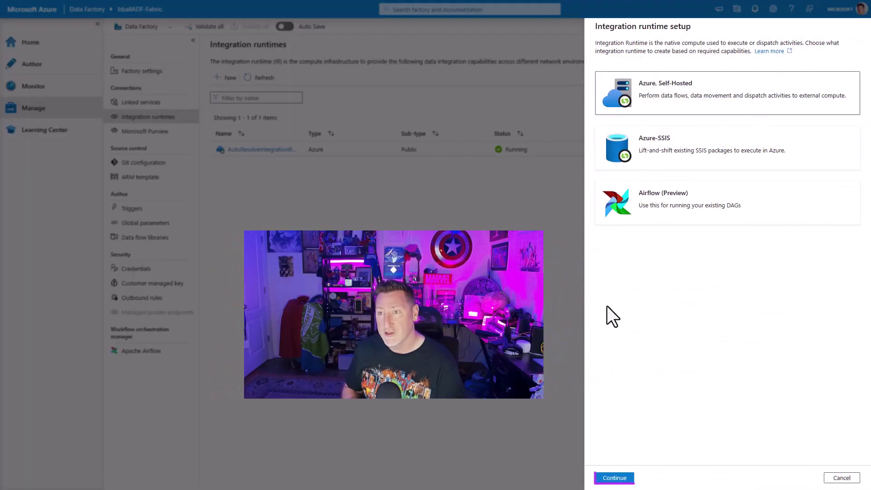
{"action": "left_click", "coordinate": [614, 478]}
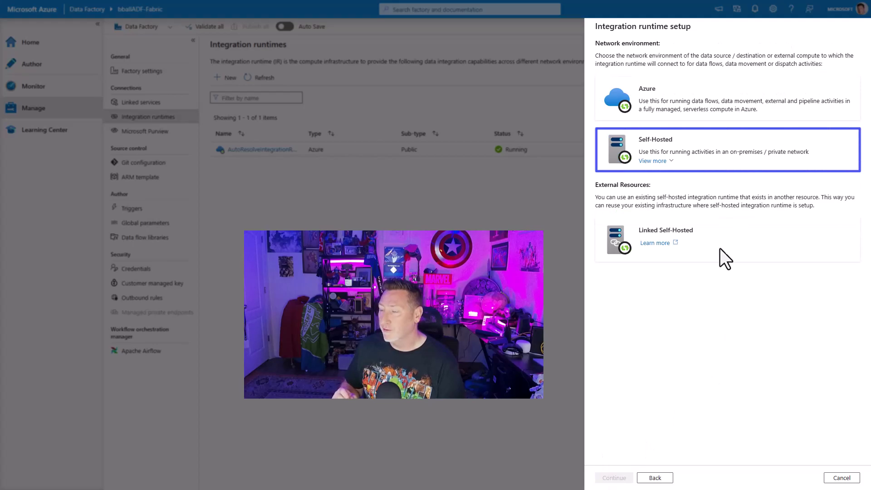
{"action": "left_click", "coordinate": [631, 477]}
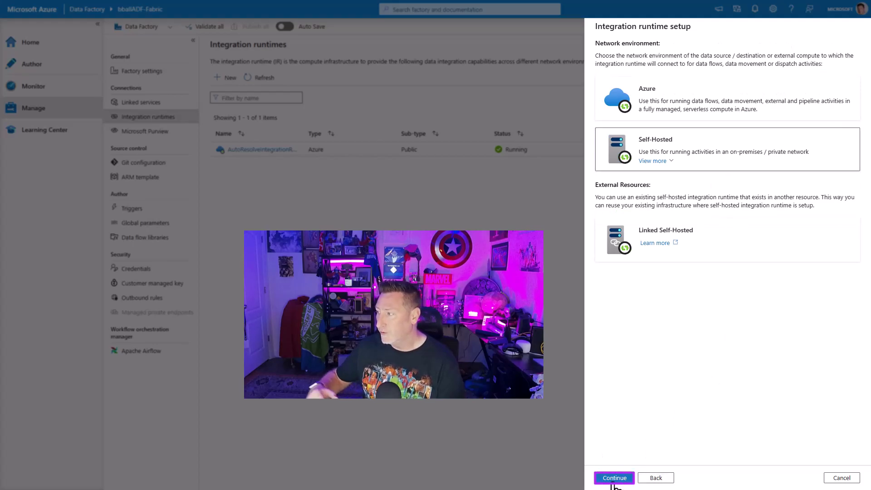
Name the runtime sql2022vm and create it.
{"action": "left_click_drag", "start_coordinate": [662, 91], "coordinate": [589, 91]}
{"action": "type", "text": "sql"}
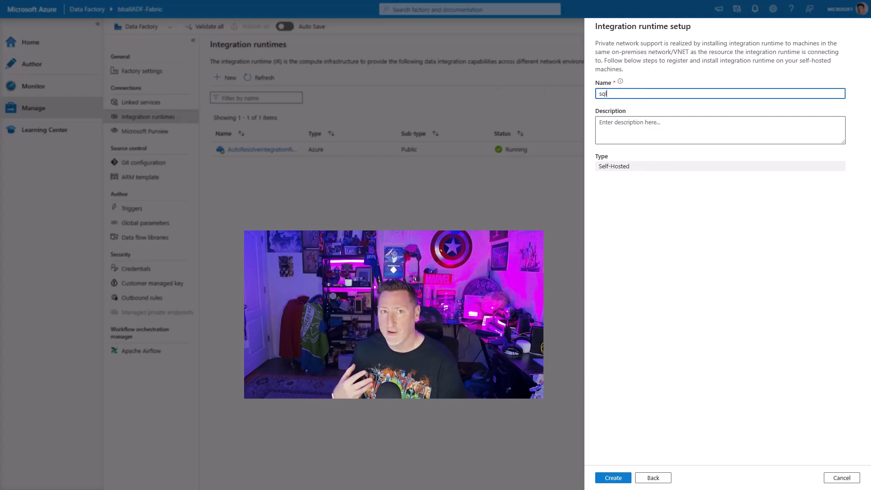
{"action": "type", "text": "2022vm"}
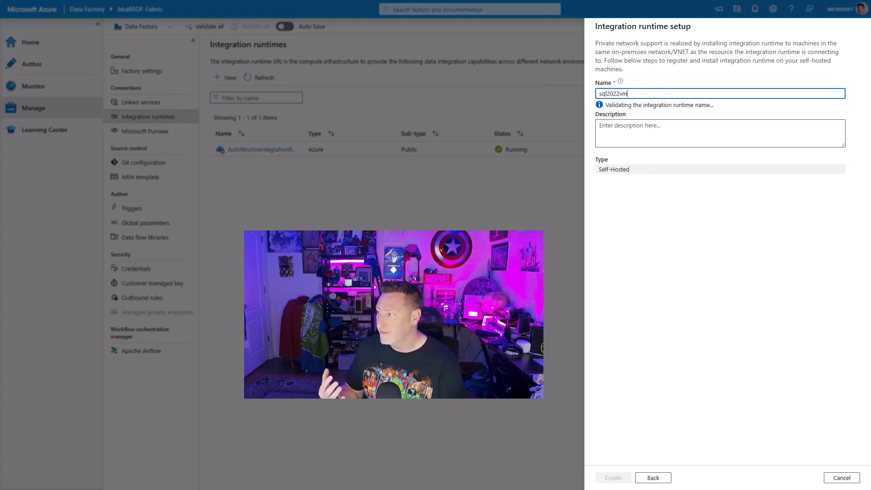
{"action": "left_click", "coordinate": [612, 479]}
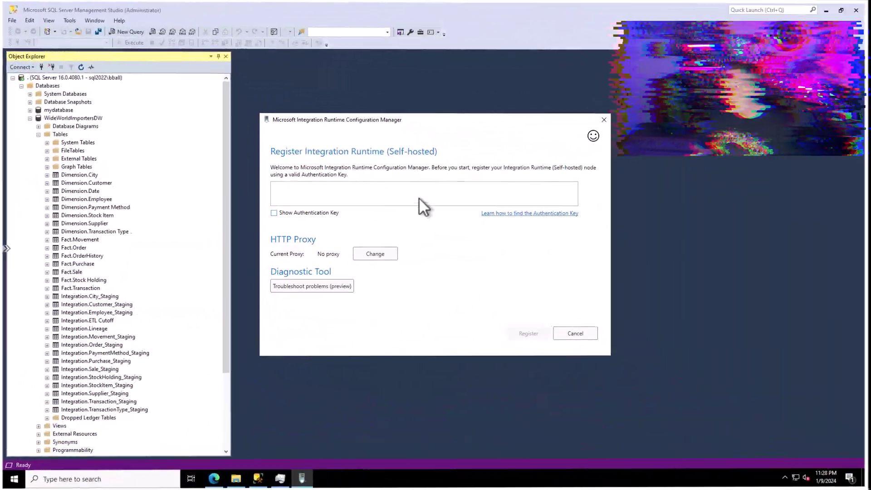
Paste the sql2022vm authentication key and register this machine as a node.
{"action": "key", "text": "ctrl+v"}
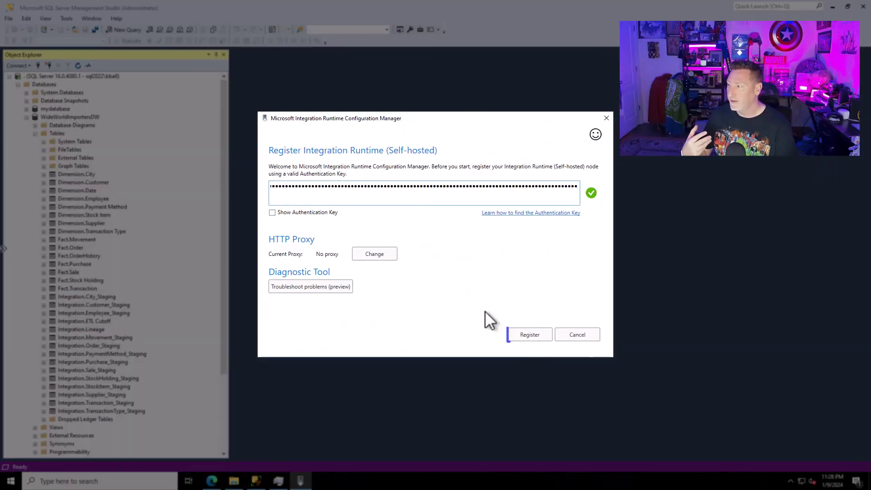
{"action": "left_click", "coordinate": [522, 336]}
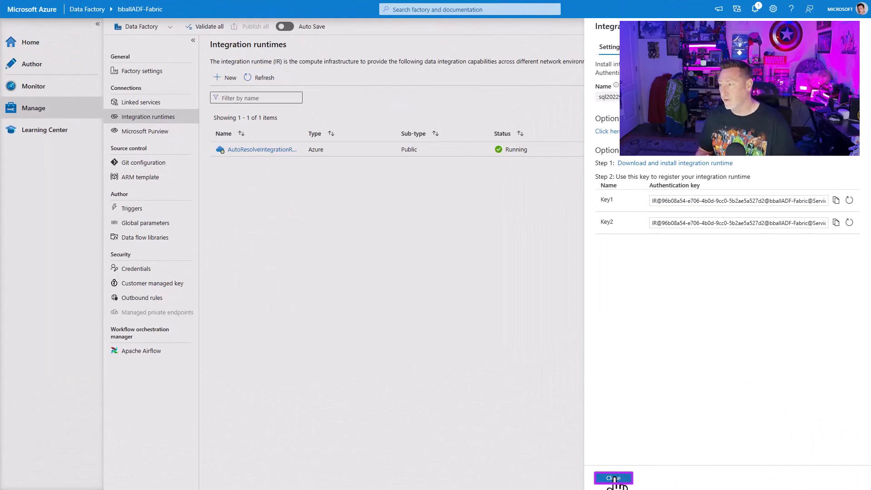
Close the runtime setup panel and refresh to confirm sql2022vm is running.
{"action": "left_click", "coordinate": [615, 479]}
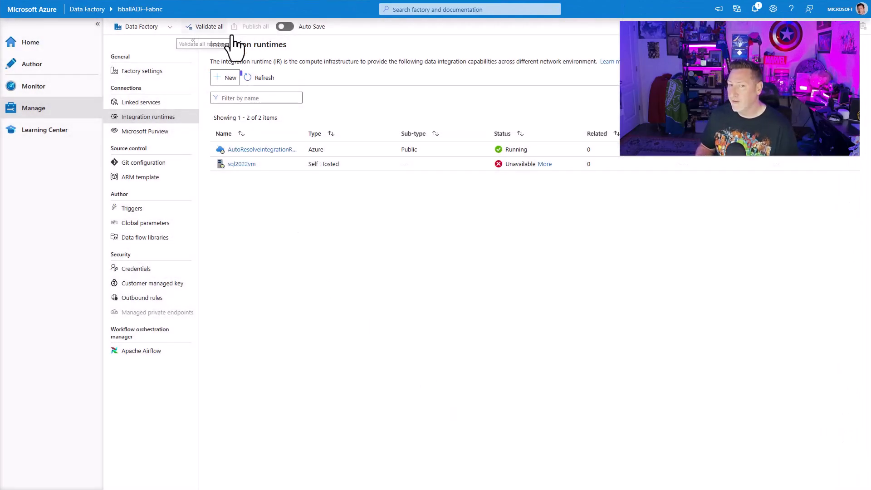
{"action": "left_click", "coordinate": [259, 78]}
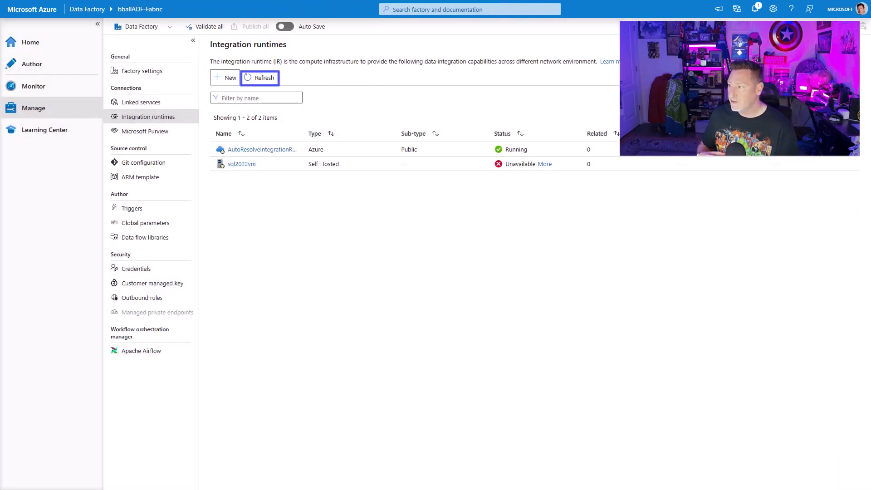
{"action": "left_click", "coordinate": [267, 79]}
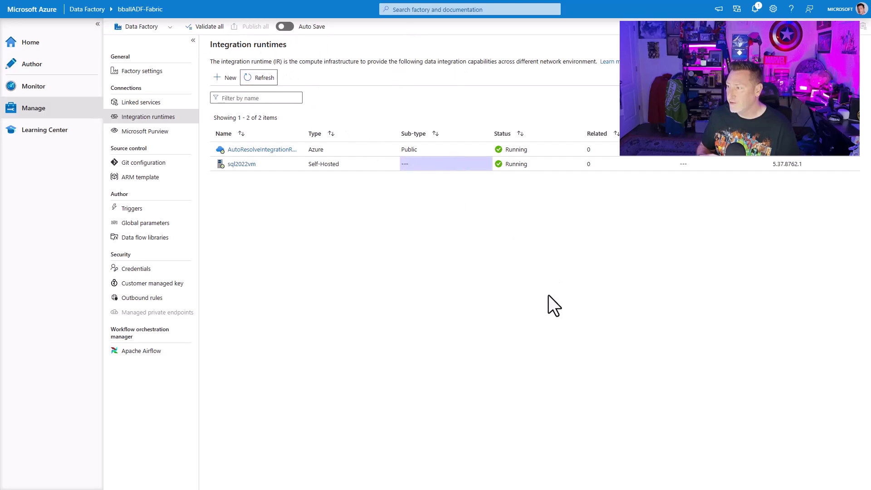
Start a new SQL Server linked service.
{"action": "left_click", "coordinate": [141, 103]}
{"action": "left_click", "coordinate": [225, 78]}
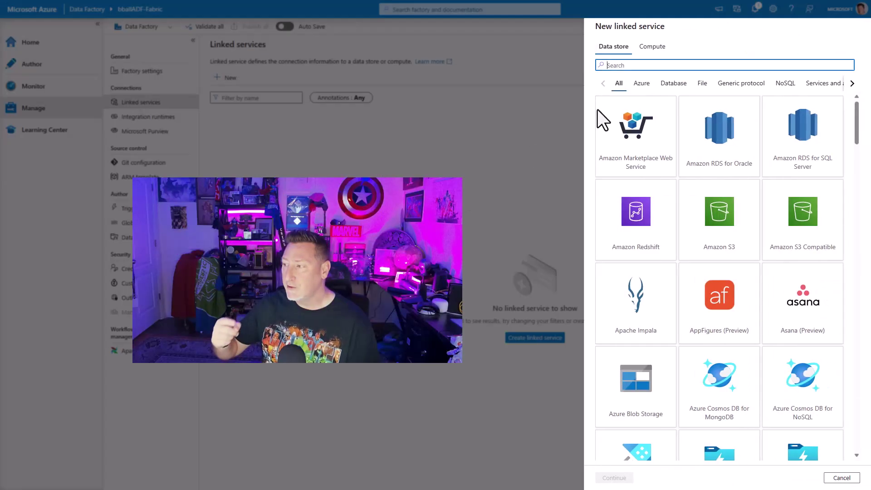
{"action": "type", "text": "sql ser"}
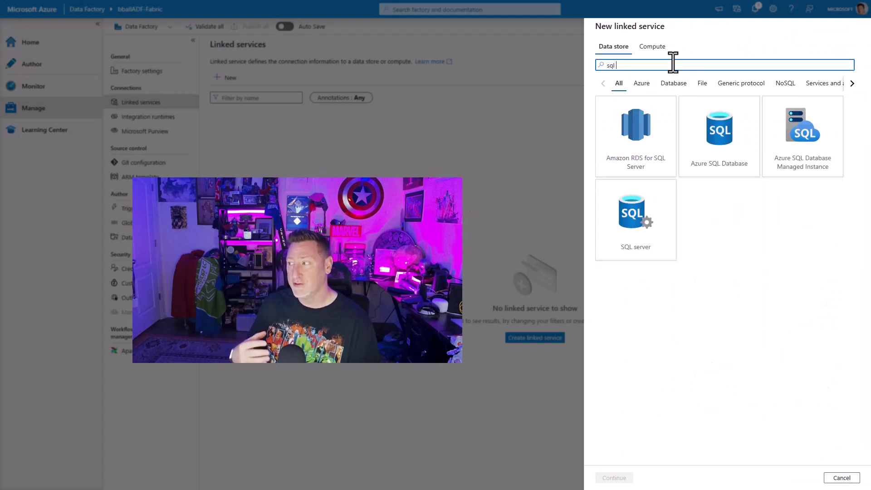
{"action": "left_click", "coordinate": [685, 175]}
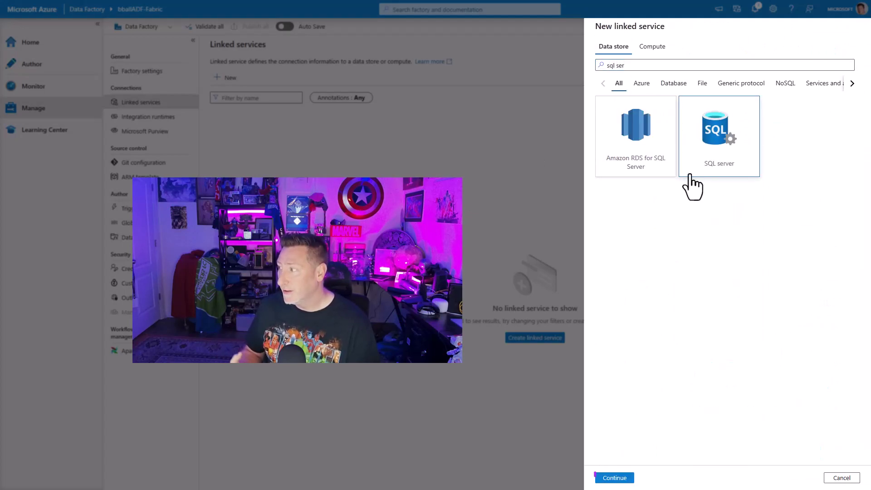
{"action": "left_click", "coordinate": [629, 479]}
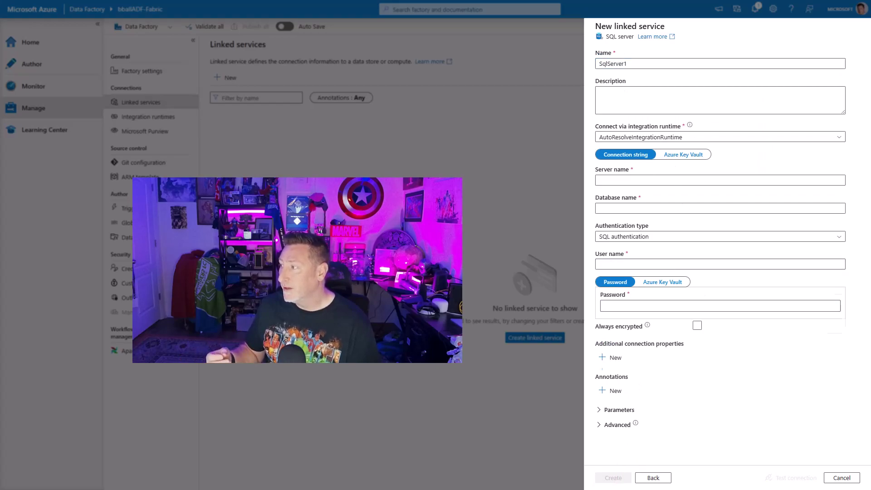
Name it SQL2022Instance on the sql2022vm runtime, enter credentials, test and create it.
{"action": "double_click", "coordinate": [638, 64]}
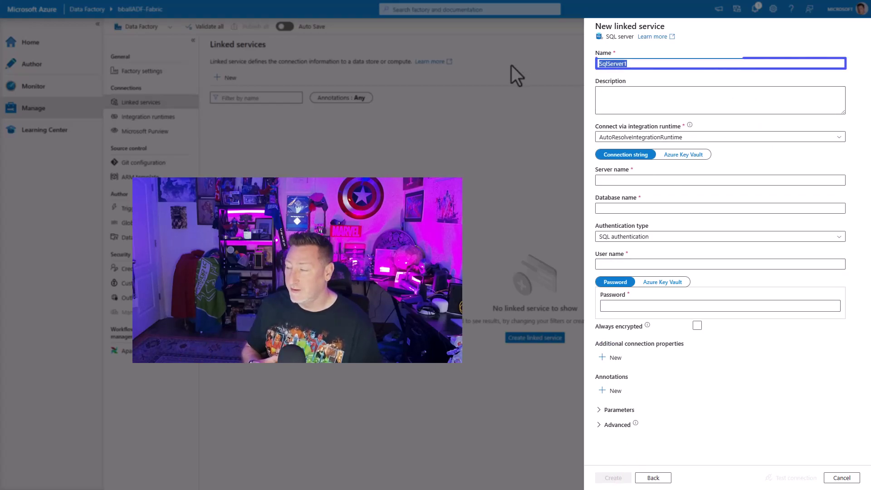
{"action": "type", "text": "SQL2022Instance"}
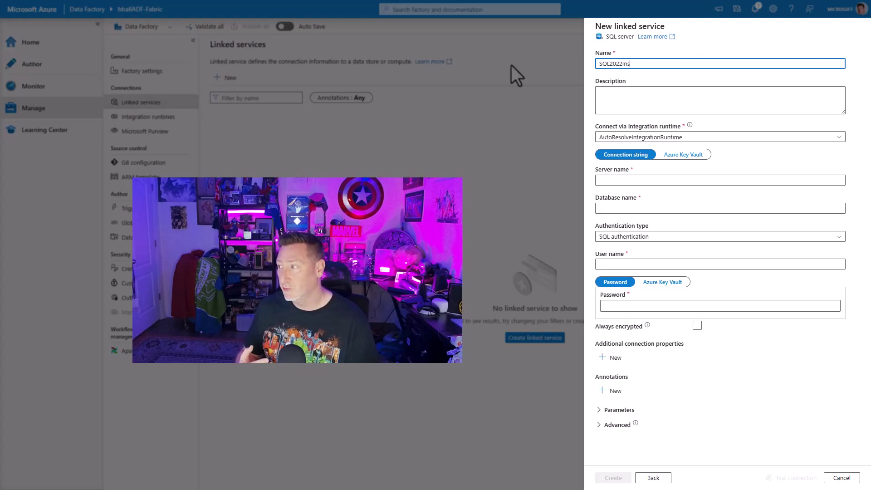
{"action": "key", "text": "Tab"}
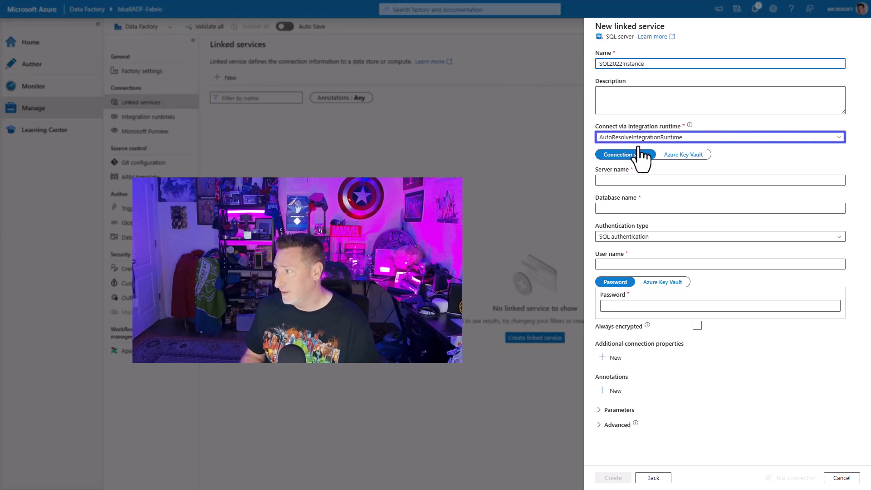
{"action": "left_click", "coordinate": [638, 139]}
{"action": "left_click", "coordinate": [634, 178]}
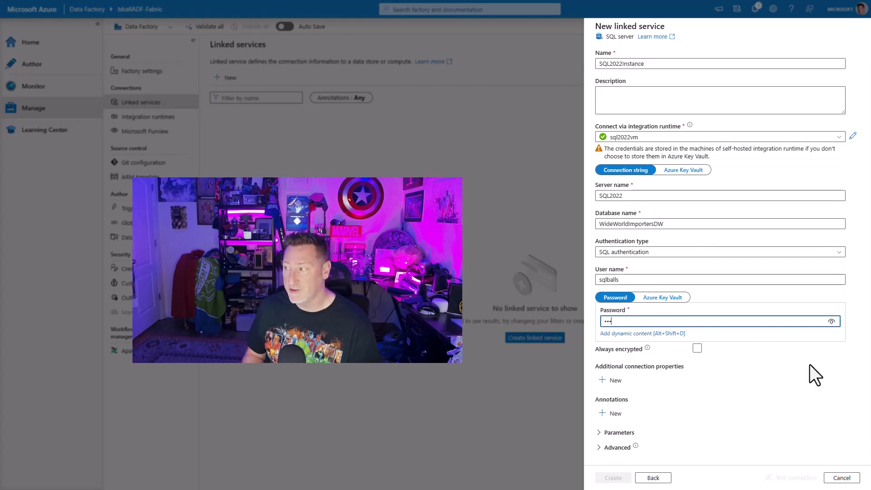
{"action": "type", "text": "**"}
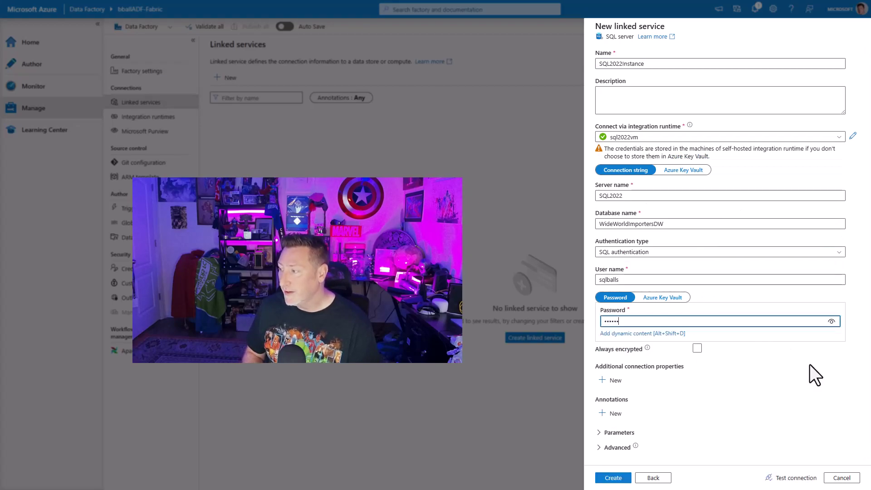
{"action": "type", "text": "*****"}
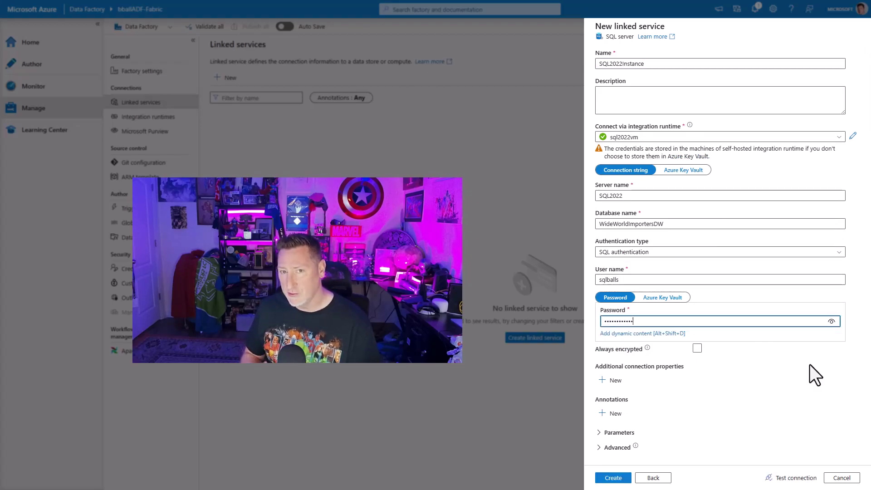
{"action": "type", "text": "**"}
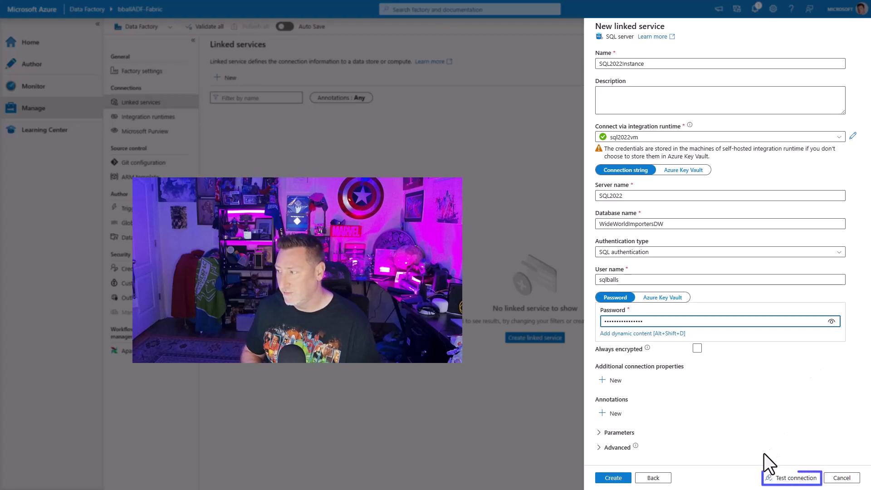
{"action": "left_click", "coordinate": [777, 482]}
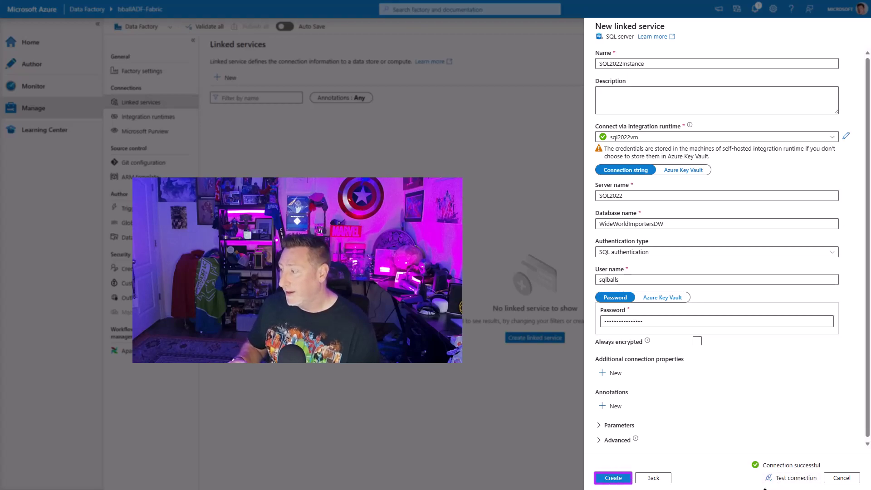
{"action": "left_click", "coordinate": [614, 479]}
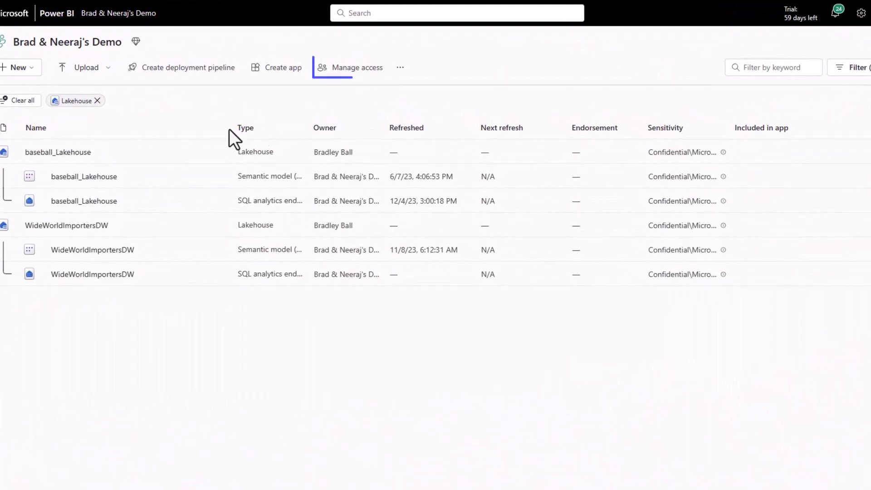
Add the braball-msftfabric app to the demo workspace with the Admin role.
{"action": "left_click", "coordinate": [361, 71]}
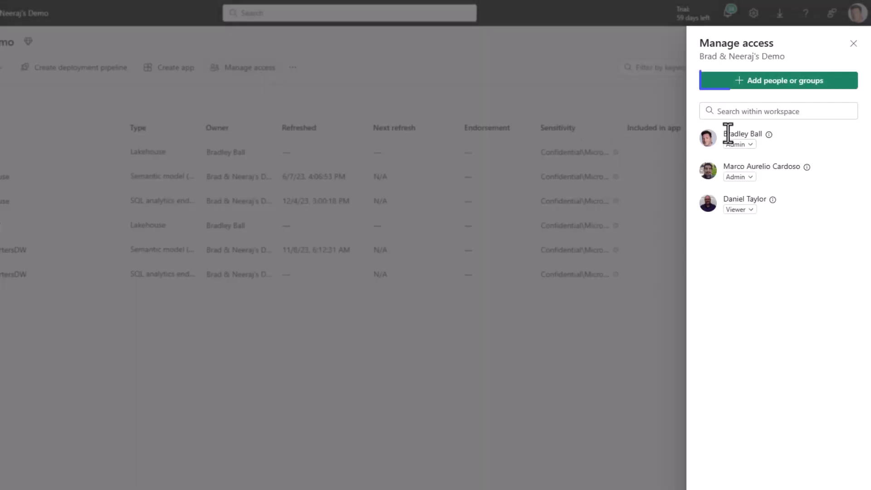
{"action": "left_click", "coordinate": [768, 111]}
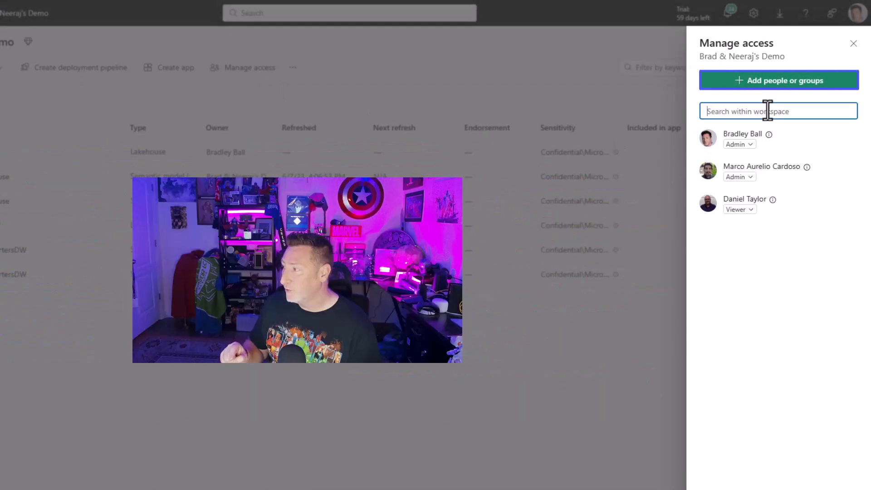
{"action": "left_click", "coordinate": [776, 75]}
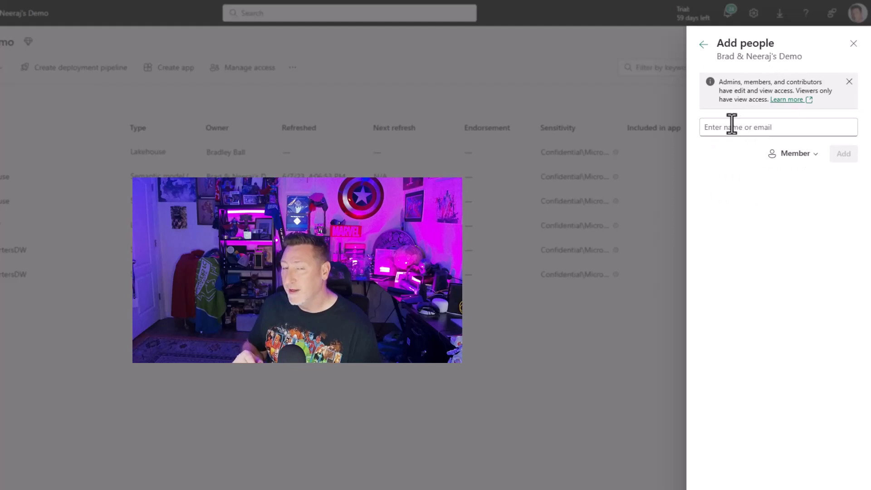
{"action": "left_click", "coordinate": [731, 125]}
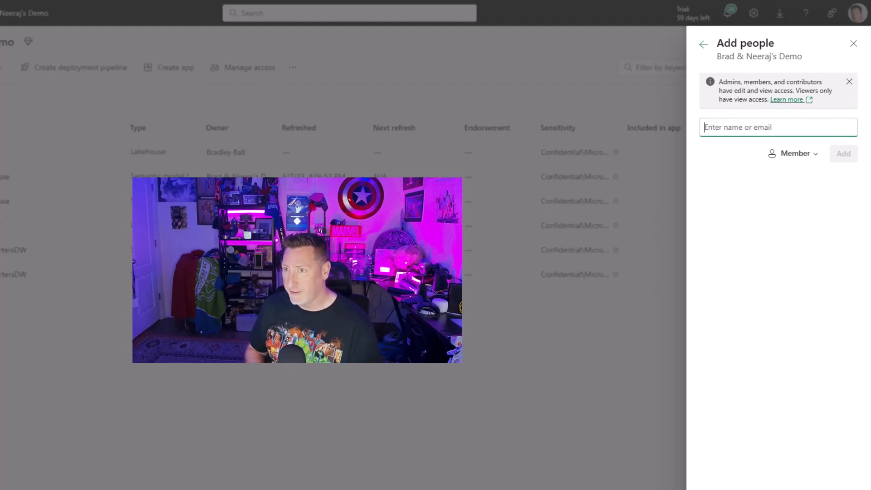
{"action": "type", "text": "braball-m"}
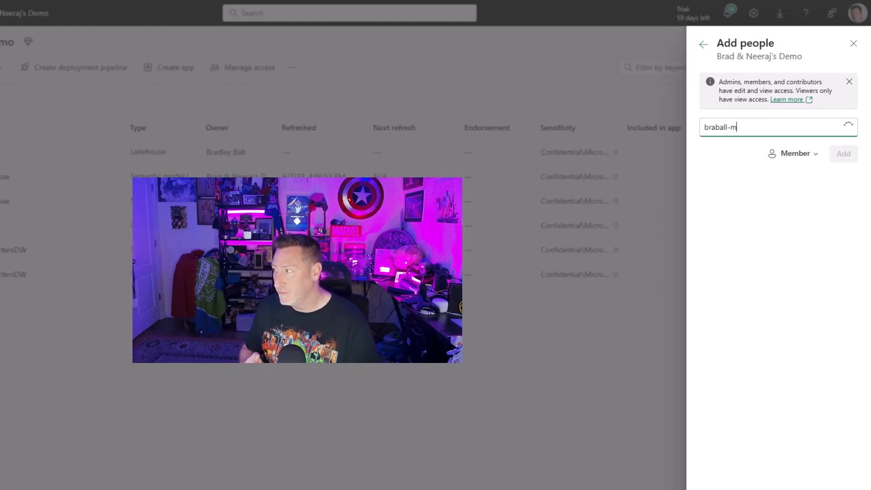
{"action": "type", "text": "sft"}
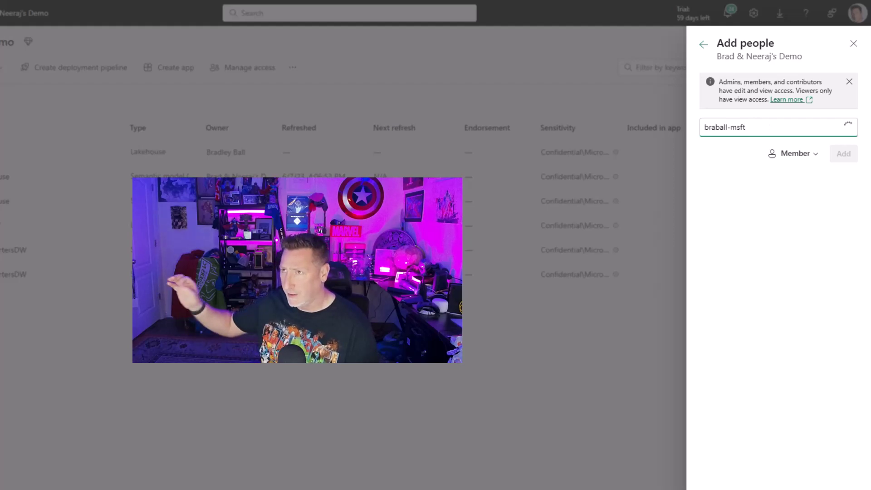
{"action": "type", "text": "fabric"}
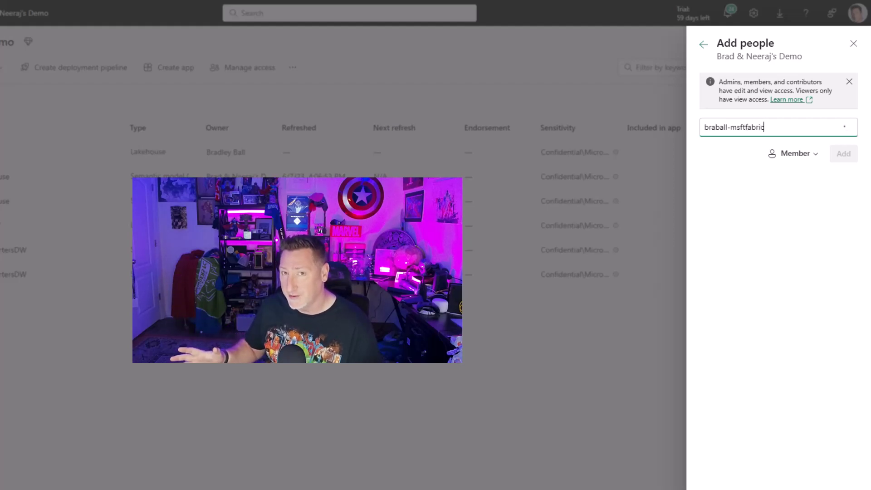
{"action": "key", "text": "Return"}
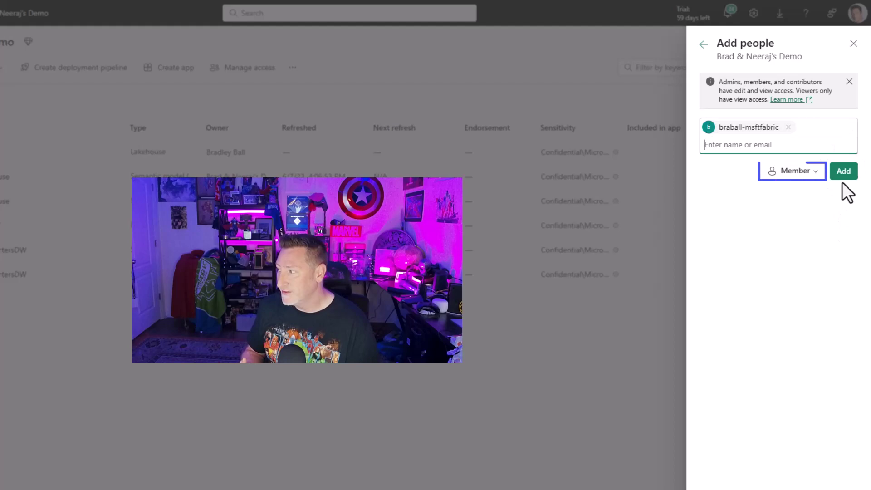
{"action": "left_click", "coordinate": [816, 175]}
{"action": "left_click", "coordinate": [809, 193]}
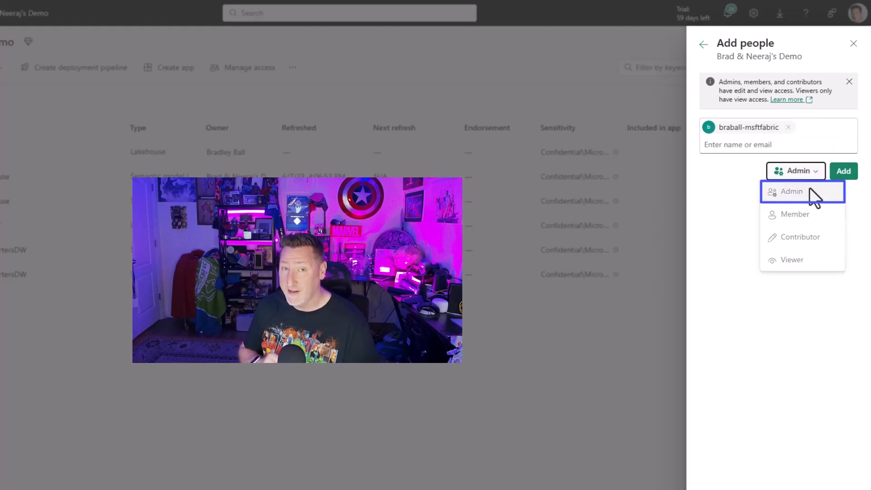
{"action": "left_click", "coordinate": [845, 175]}
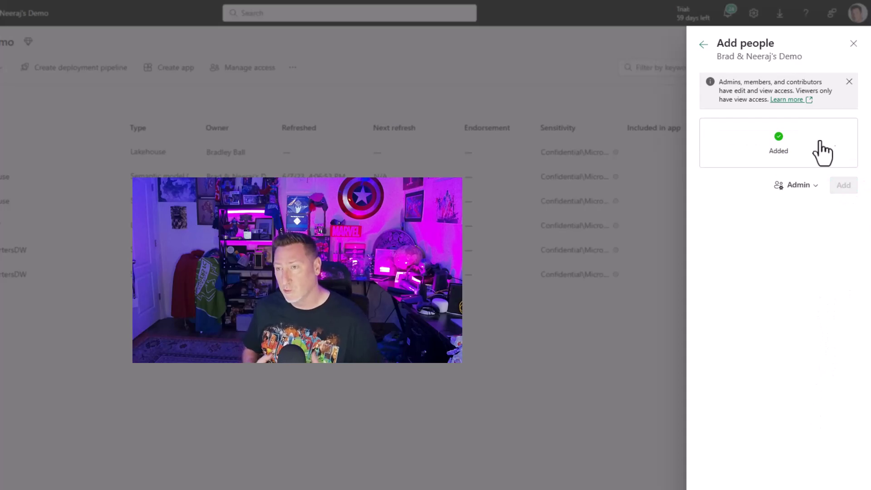
{"action": "left_click", "coordinate": [853, 43]}
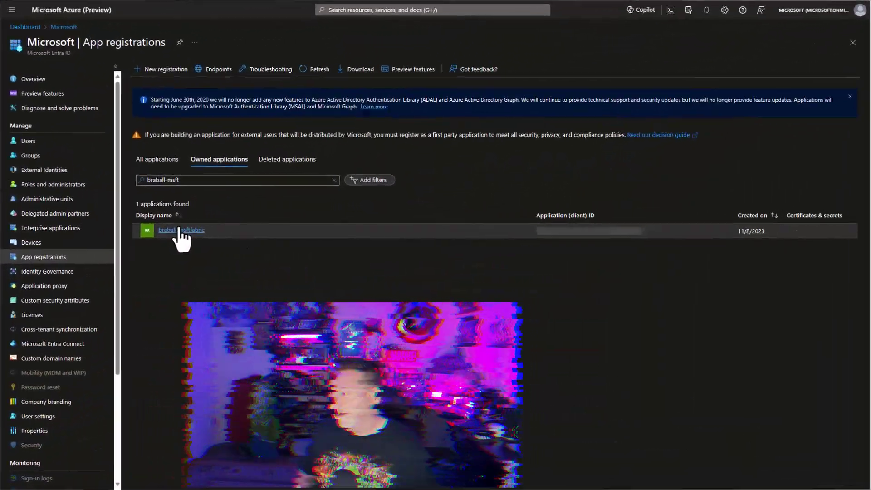
Copy the app's client ID, then add a 90-day TestConnector client secret and copy its value.
{"action": "left_click", "coordinate": [179, 233]}
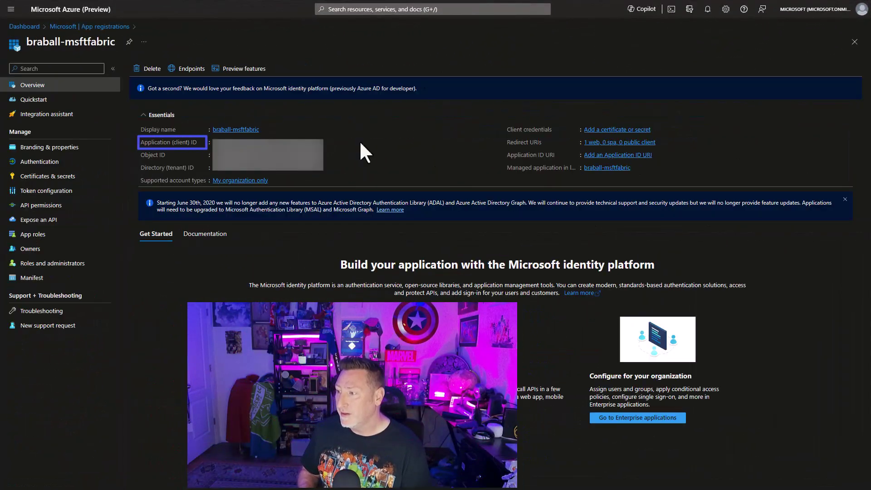
{"action": "left_click", "coordinate": [325, 142]}
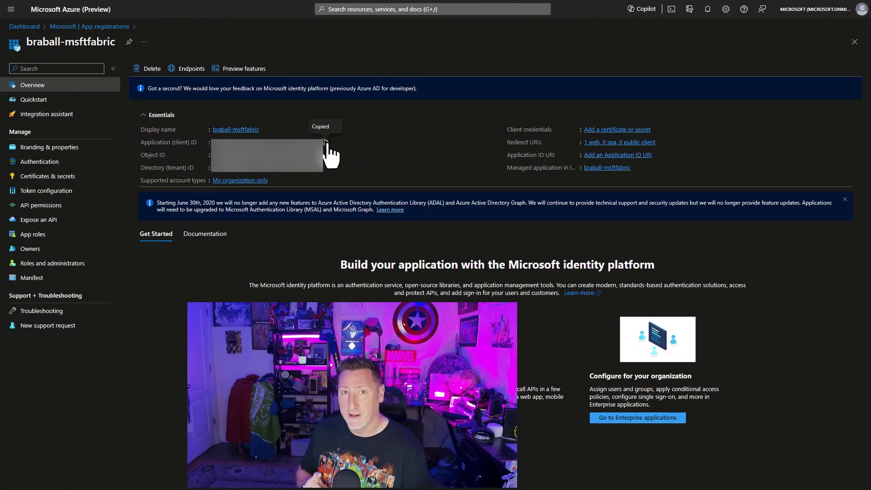
{"action": "left_click", "coordinate": [53, 177]}
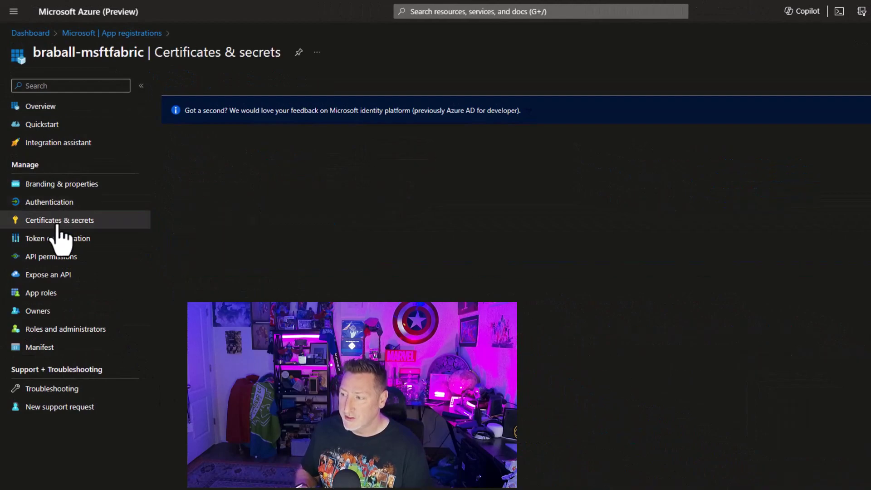
{"action": "left_click", "coordinate": [220, 258]}
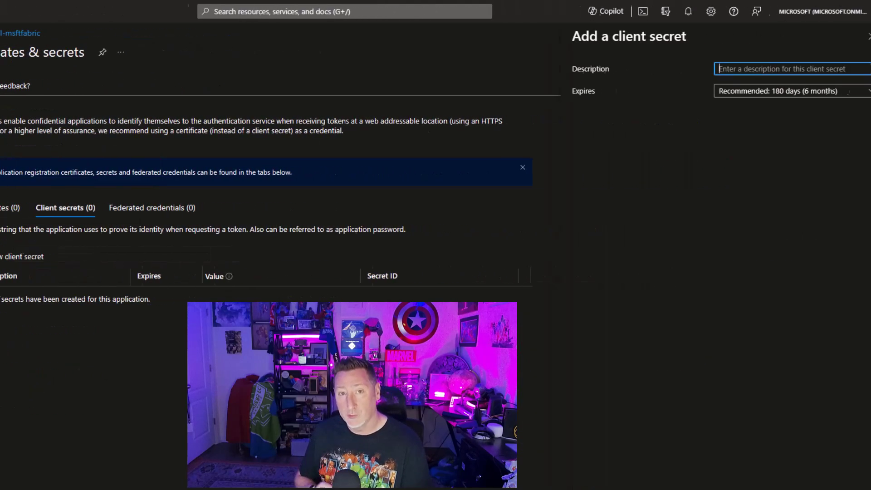
{"action": "type", "text": "Test"}
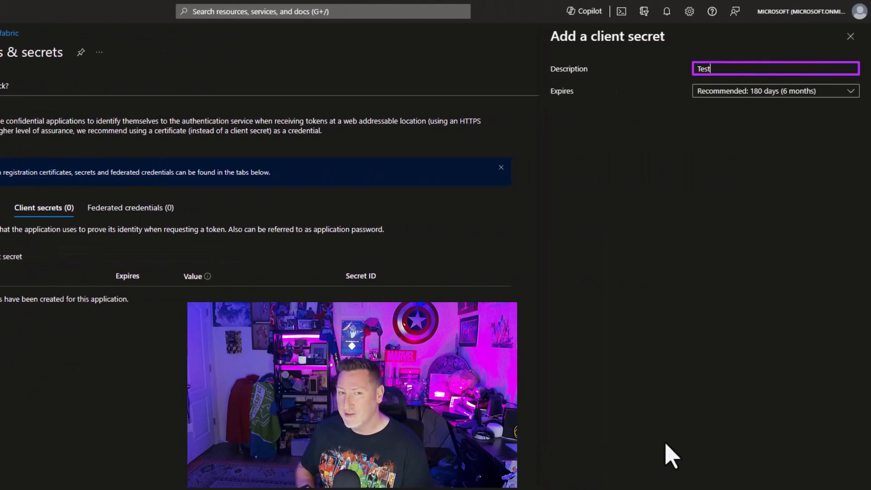
{"action": "type", "text": "Connector"}
{"action": "key", "text": "Tab"}
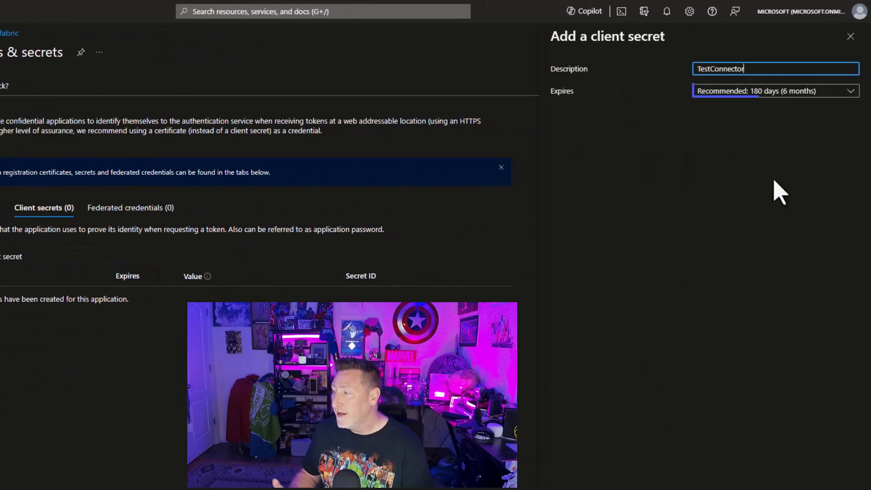
{"action": "left_click", "coordinate": [846, 96]}
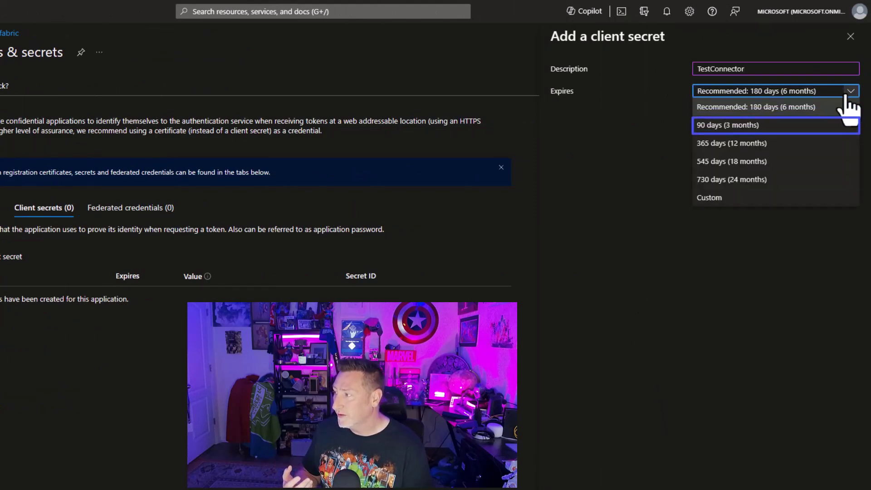
{"action": "left_click", "coordinate": [811, 132]}
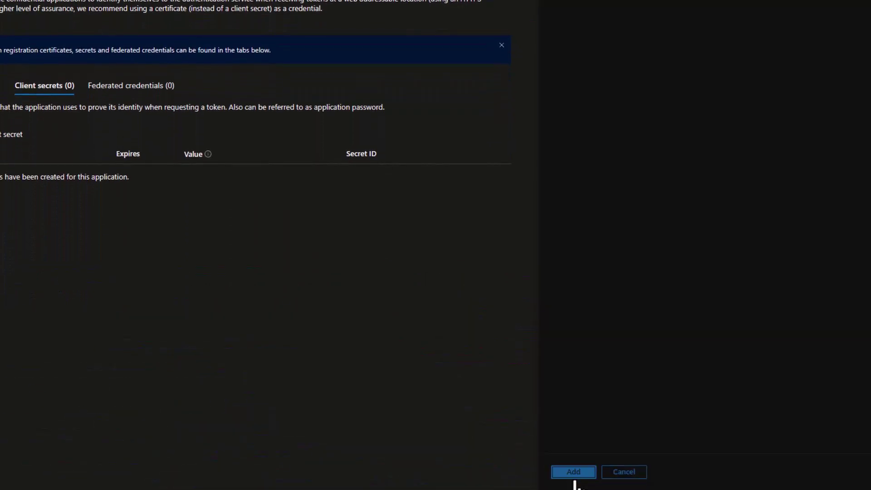
{"action": "left_click", "coordinate": [574, 475]}
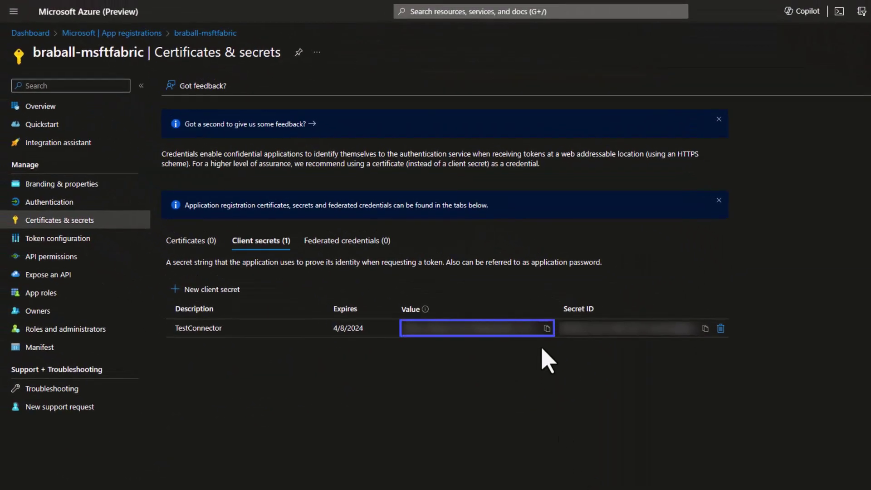
{"action": "left_click", "coordinate": [548, 328]}
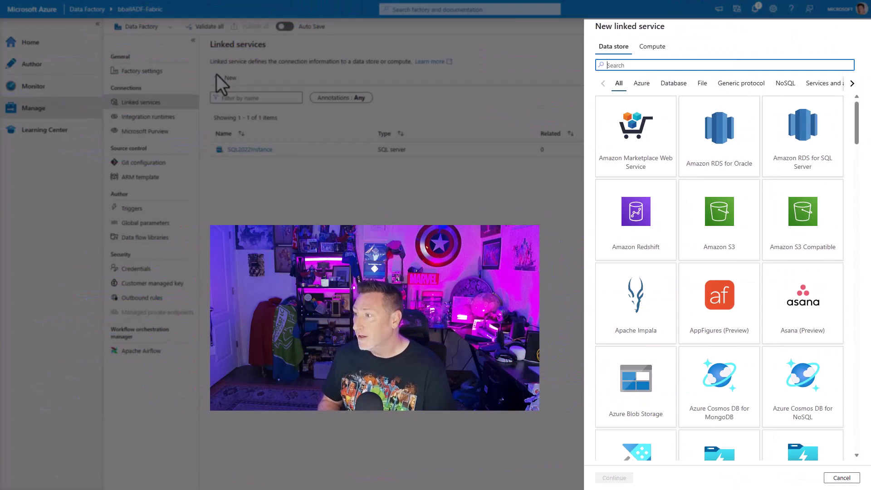
Start a Microsoft Fabric Lakehouse linked service named WWLakehouse and choose its workspace and lakehouse.
{"action": "type", "text": "Fab"}
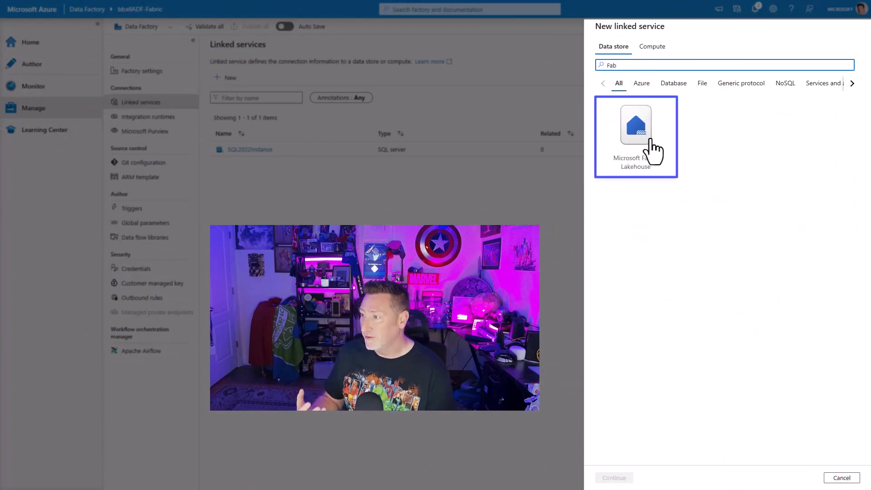
{"action": "left_click", "coordinate": [651, 140]}
{"action": "left_click", "coordinate": [627, 478]}
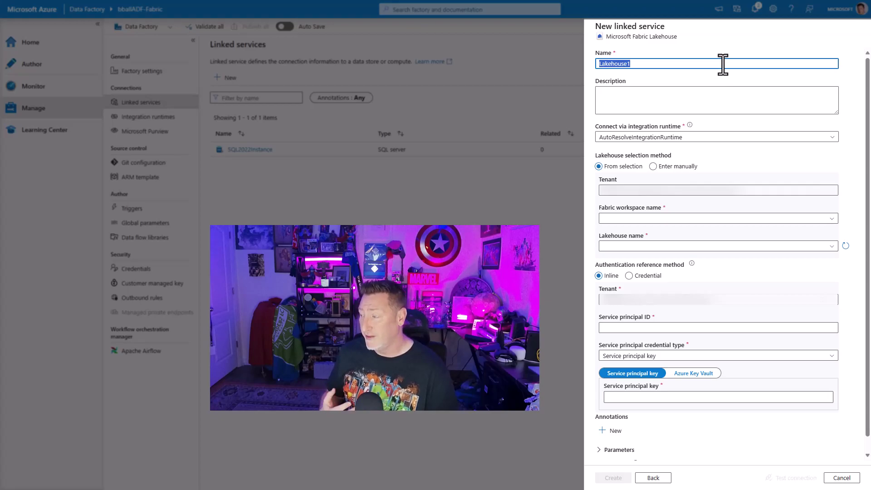
{"action": "type", "text": "WW"}
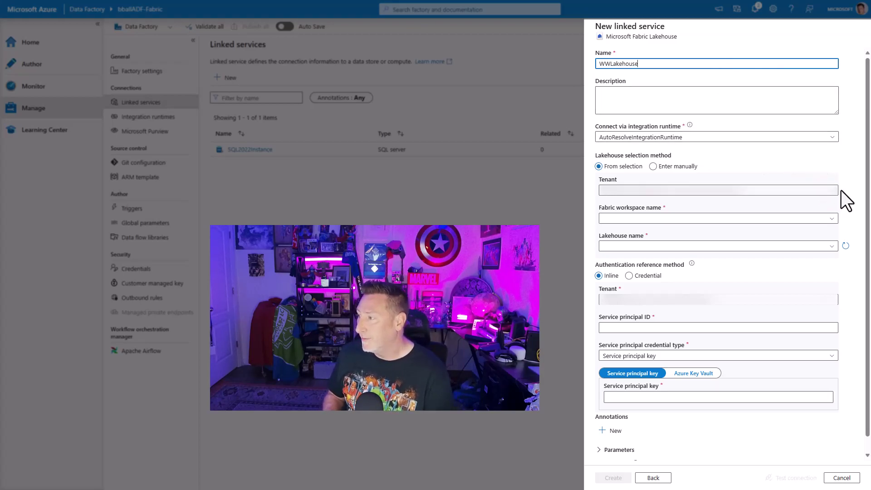
{"action": "left_click", "coordinate": [830, 219]}
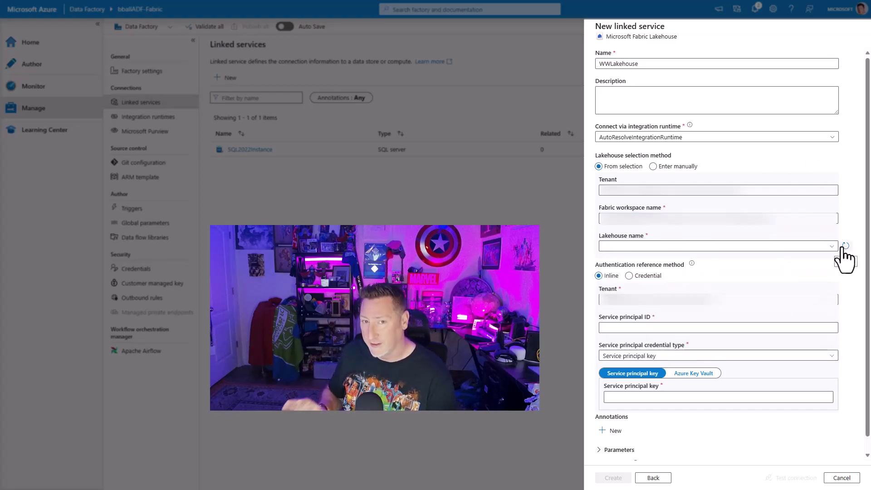
{"action": "left_click", "coordinate": [832, 246]}
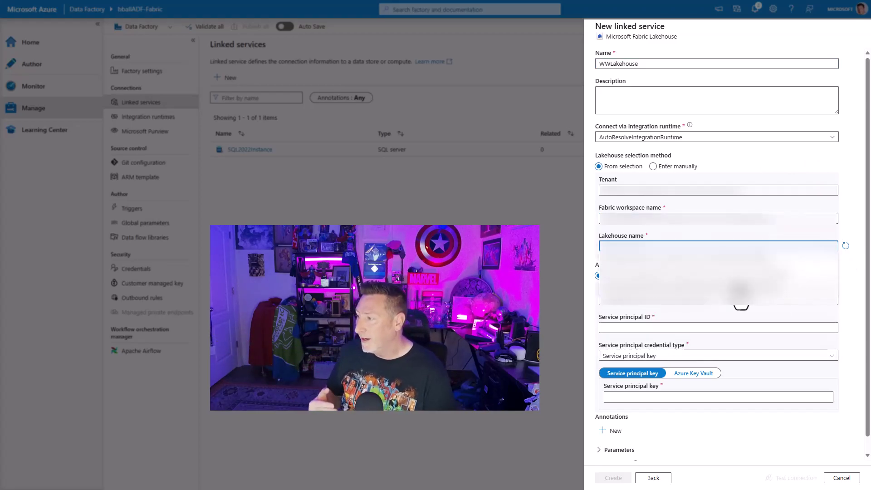
{"action": "left_click", "coordinate": [739, 297]}
Paste the service principal ID and secret key, test the connection and create it.
{"action": "left_click", "coordinate": [718, 328]}
{"action": "key", "text": "ctrl+v"}
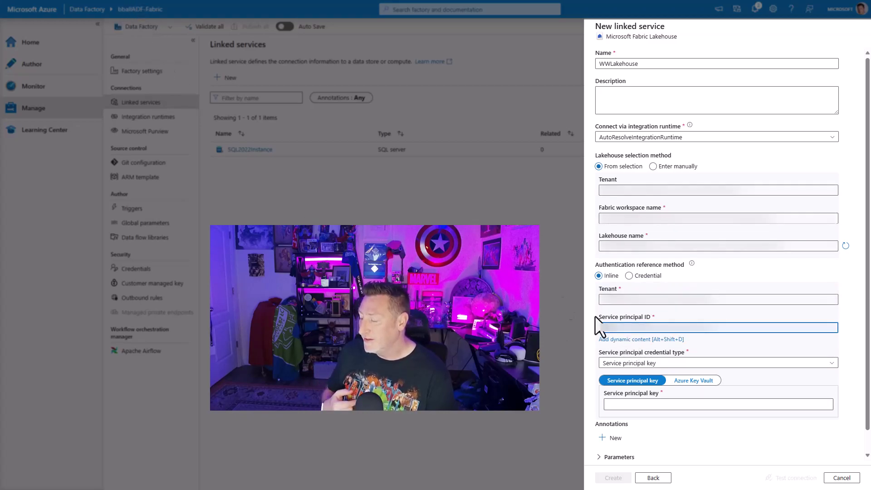
{"action": "left_click", "coordinate": [693, 404]}
{"action": "key", "text": "ctrl+v"}
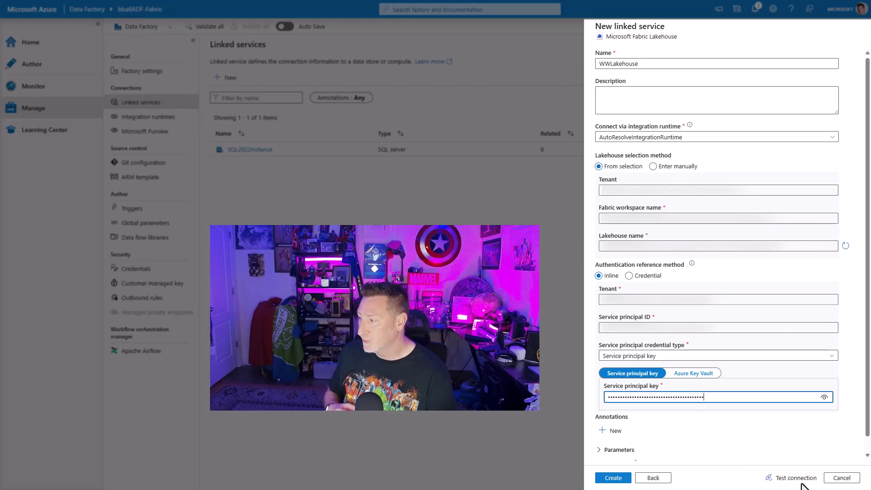
{"action": "left_click", "coordinate": [795, 481]}
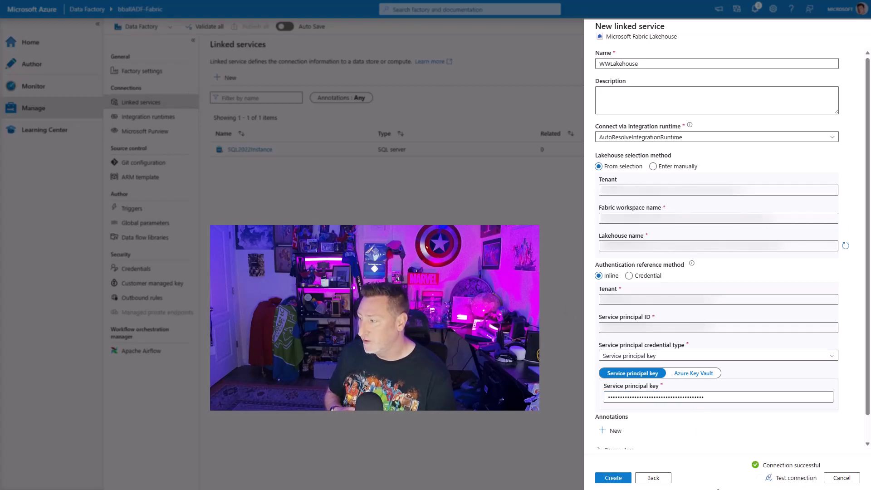
{"action": "left_click", "coordinate": [613, 481]}
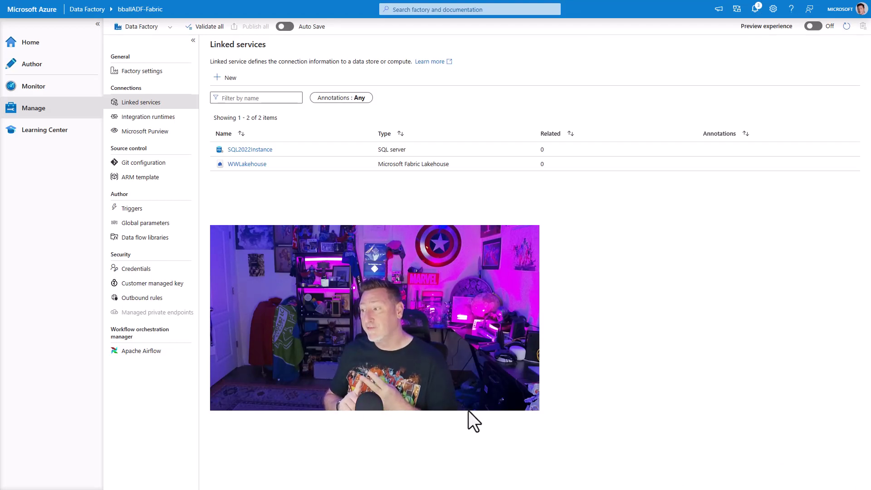
Create a new pipeline and place a Copy data activity on its canvas.
{"action": "left_click", "coordinate": [45, 75]}
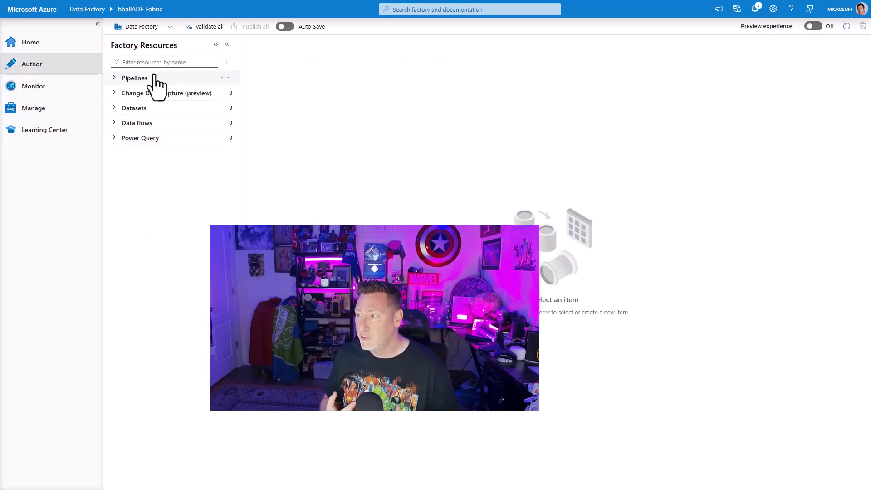
{"action": "left_click", "coordinate": [129, 78]}
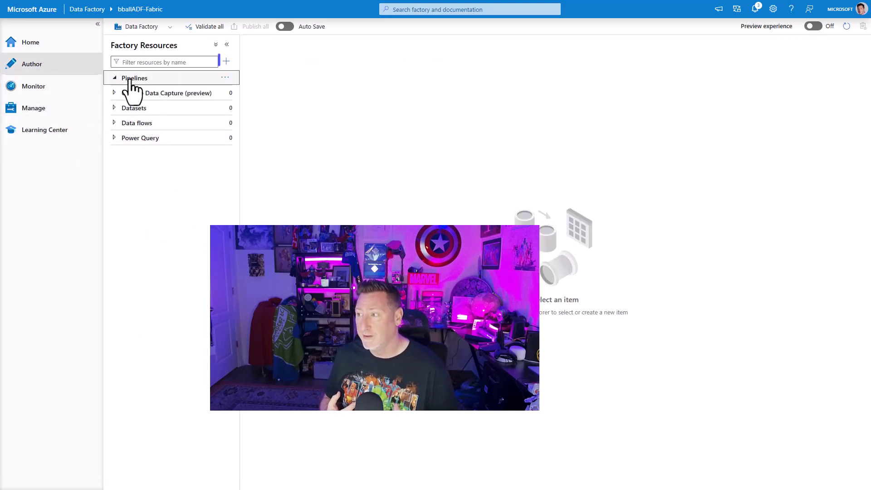
{"action": "left_click", "coordinate": [226, 61]}
{"action": "mouse_move", "coordinate": [255, 77]}
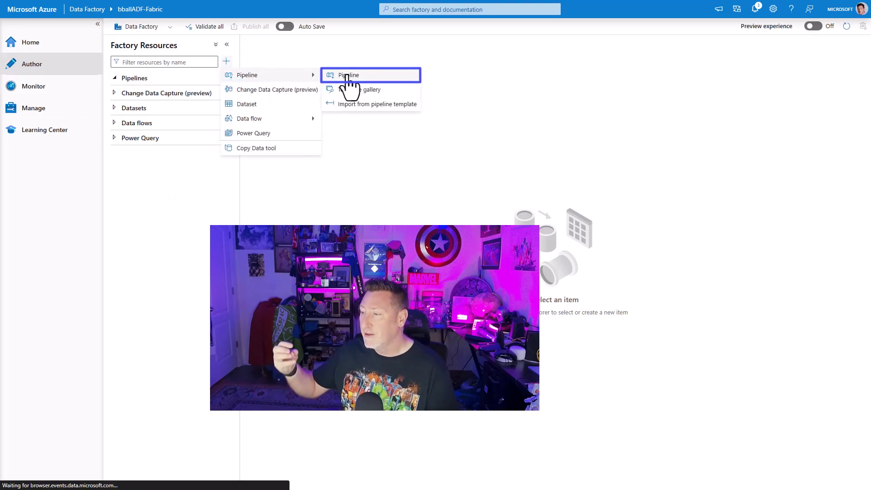
{"action": "left_click", "coordinate": [346, 77]}
{"action": "left_click", "coordinate": [183, 90]}
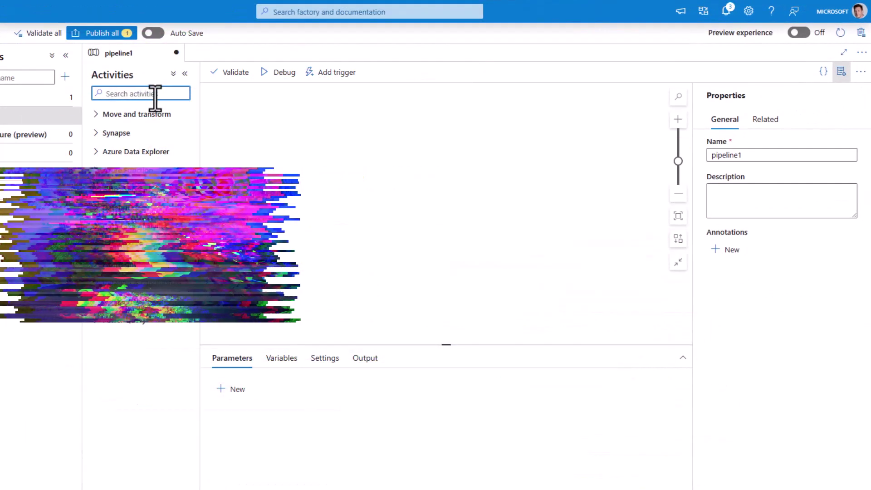
{"action": "type", "text": "copy"}
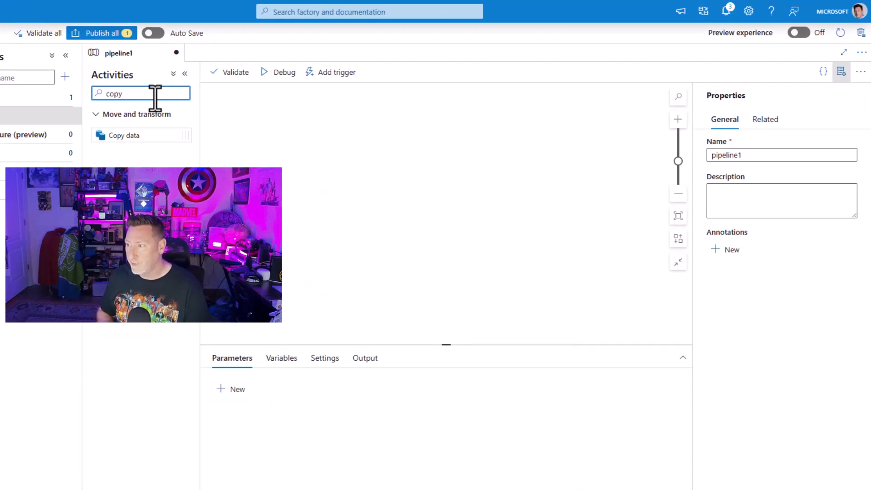
{"action": "left_click_drag", "start_coordinate": [144, 135], "coordinate": [370, 160]}
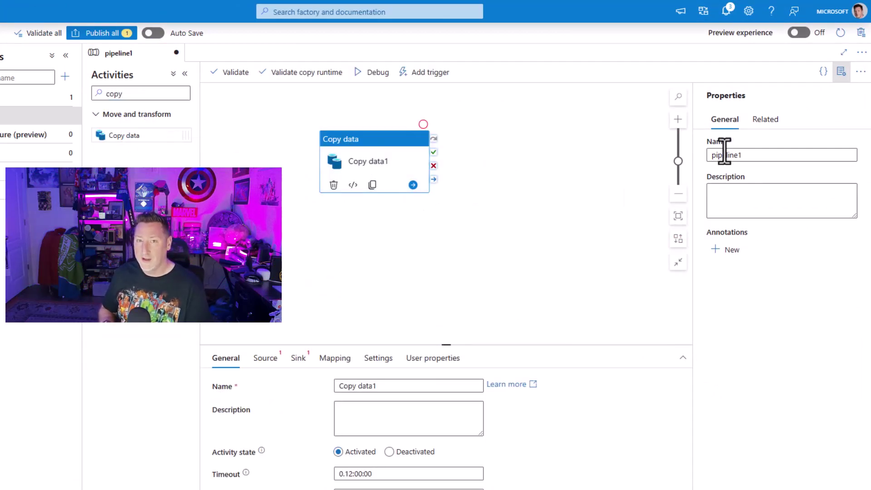
Rename the pipeline to CopyTabletoFabric and the copy activity to SQL2022toFabric.
{"action": "double_click", "coordinate": [710, 155]}
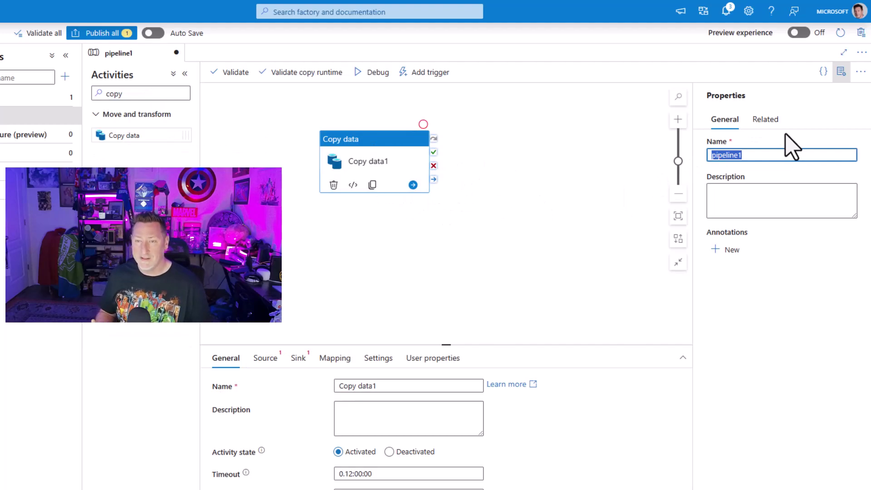
{"action": "type", "text": "CopyTabletoFabric"}
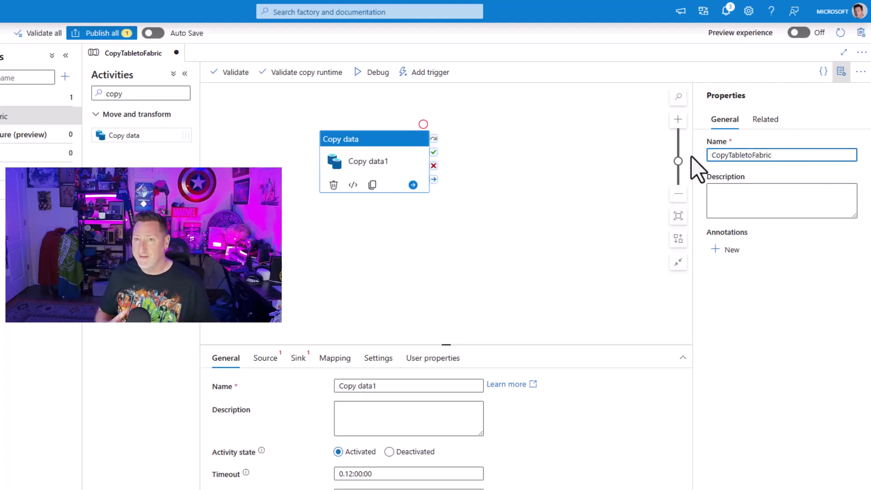
{"action": "left_click", "coordinate": [792, 175]}
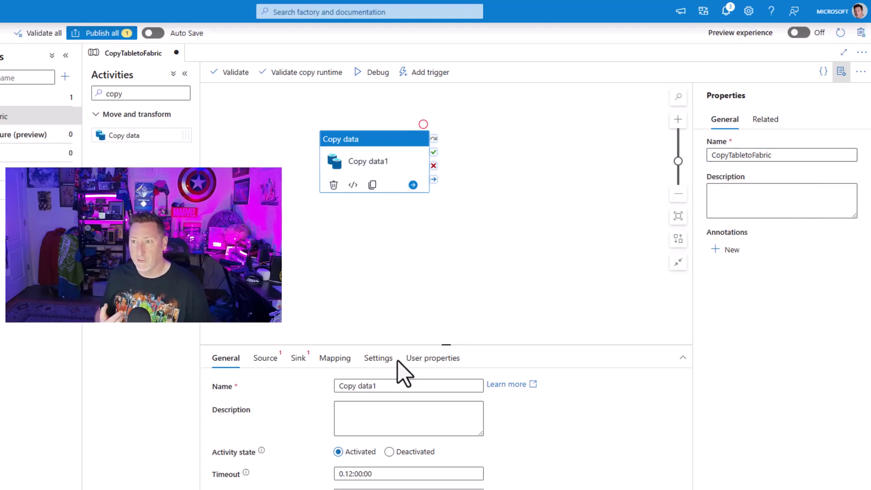
{"action": "left_click_drag", "start_coordinate": [393, 385], "coordinate": [314, 381]}
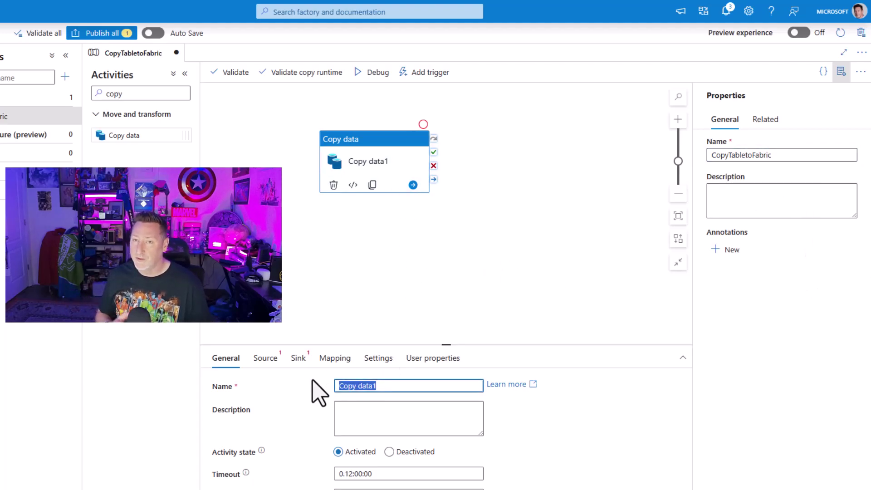
{"action": "type", "text": "SQL2022toFabric"}
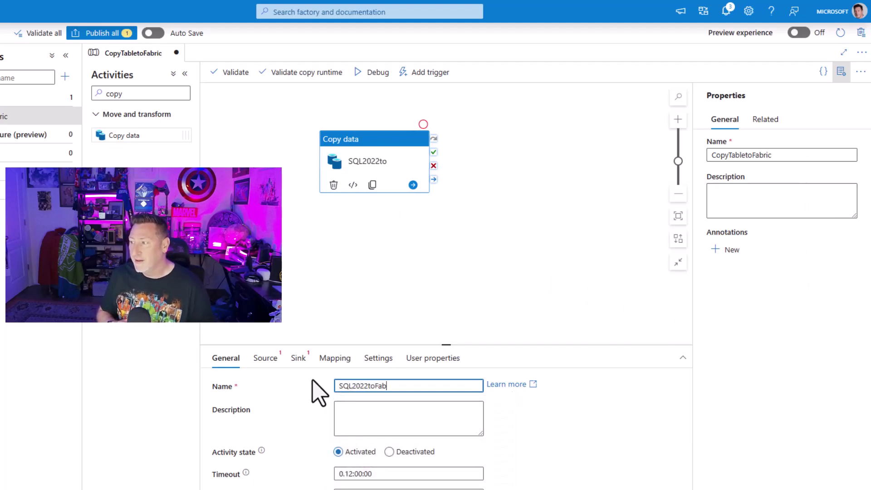
{"action": "left_click", "coordinate": [262, 360]}
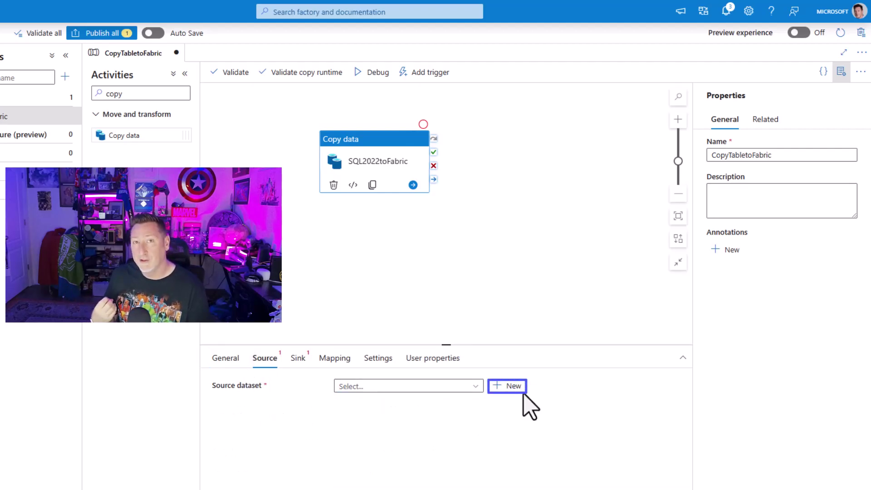
Start a new SQL Server source dataset for the copy activity.
{"action": "left_click", "coordinate": [508, 388]}
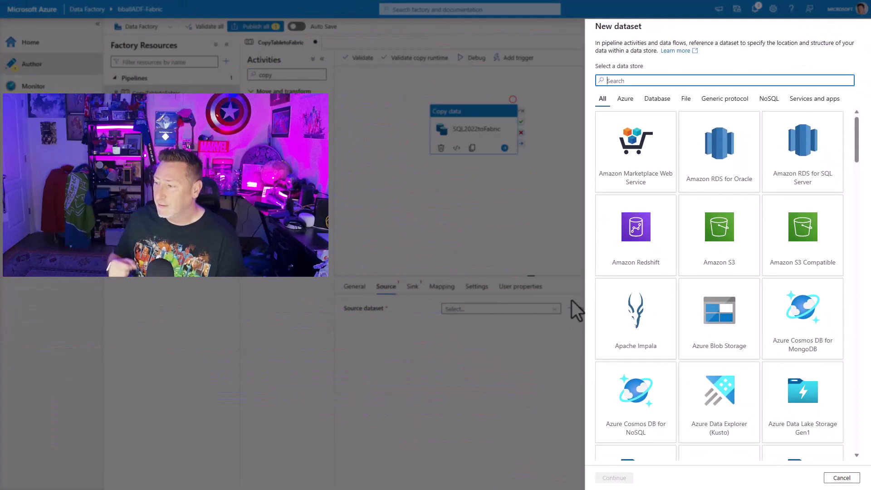
{"action": "type", "text": "sql"}
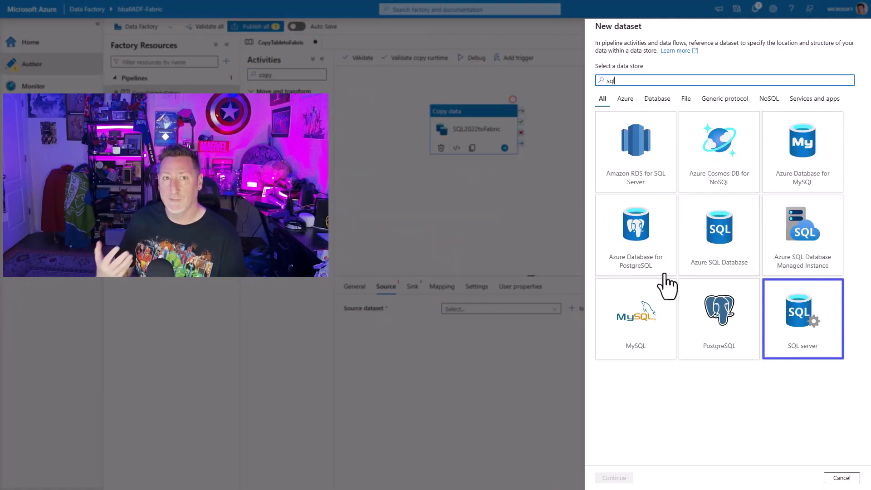
{"action": "left_click", "coordinate": [803, 329]}
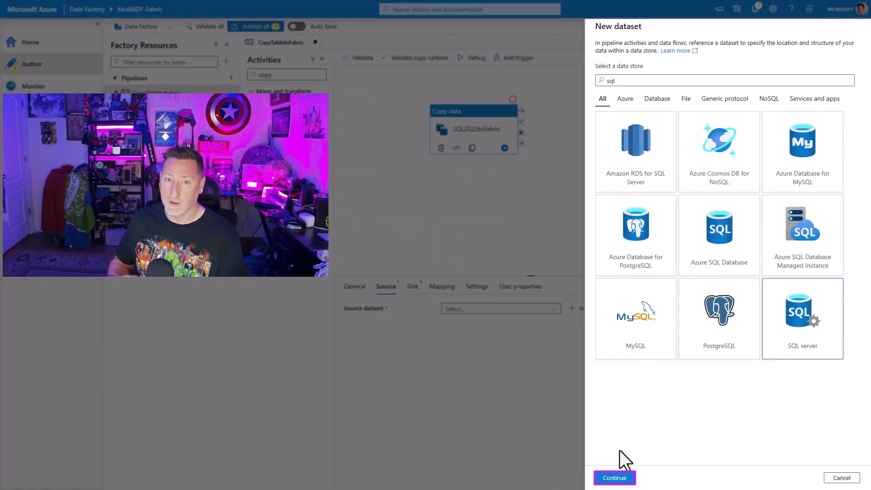
{"action": "left_click", "coordinate": [613, 478]}
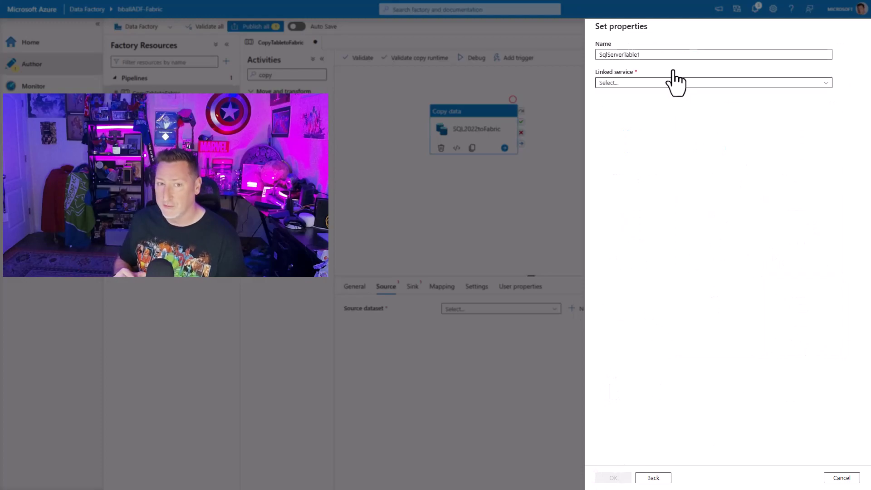
Name the dataset FactSale, point it at Fact.Sale via SQL2022Instance, and create it.
{"action": "left_click_drag", "start_coordinate": [667, 55], "coordinate": [569, 53]}
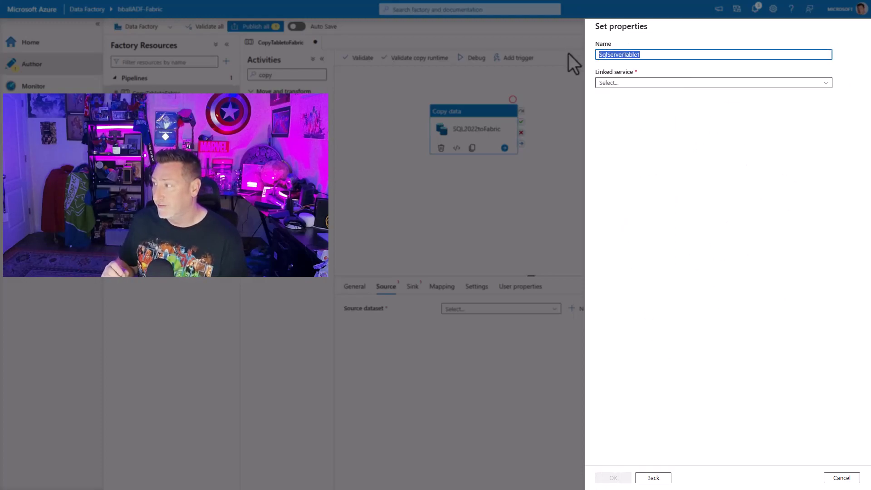
{"action": "type", "text": "FactSales"}
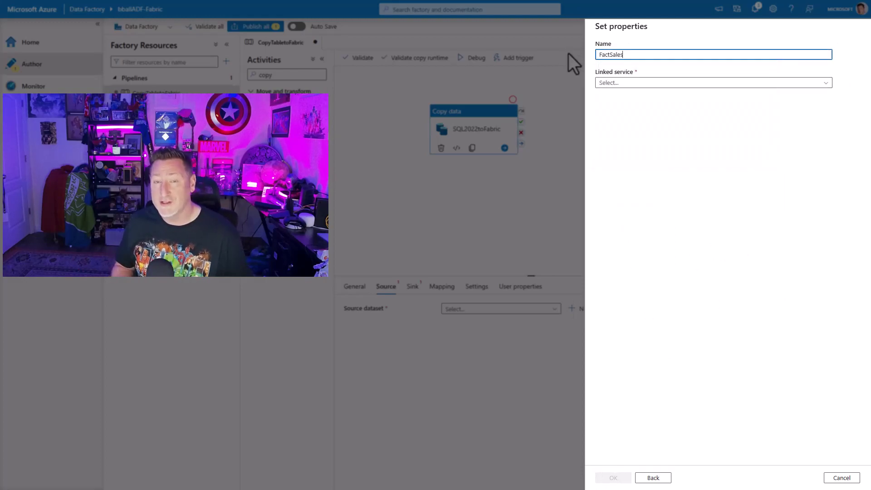
{"action": "left_click", "coordinate": [665, 84]}
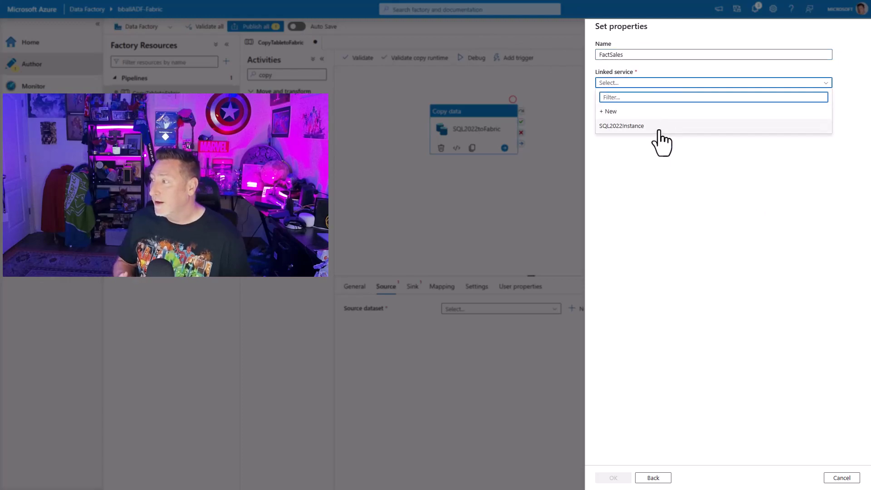
{"action": "left_click", "coordinate": [663, 127]}
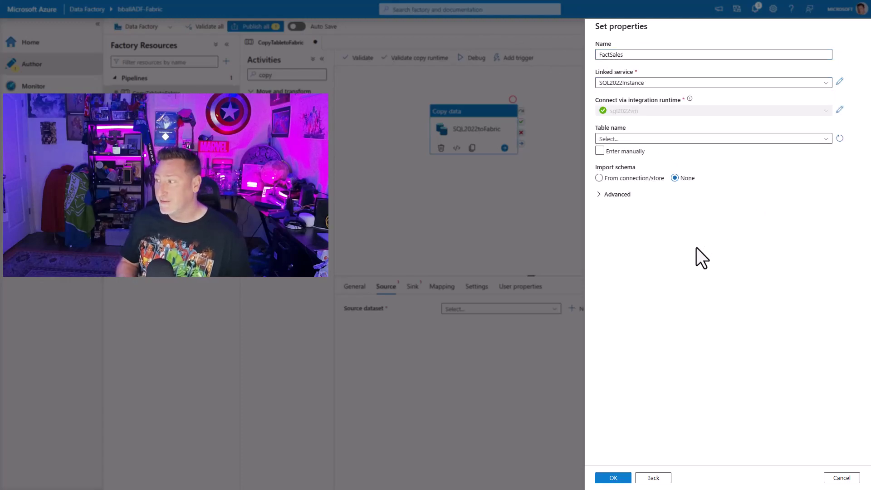
{"action": "left_click", "coordinate": [827, 138]}
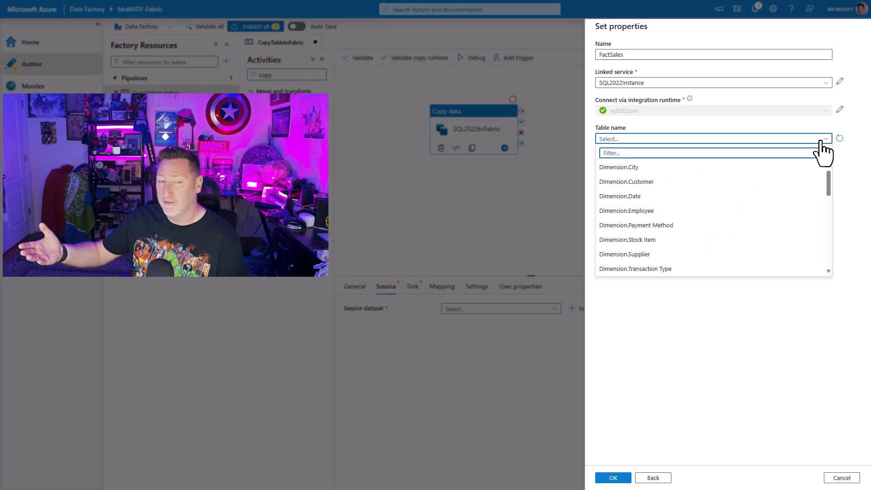
{"action": "type", "text": "fac"}
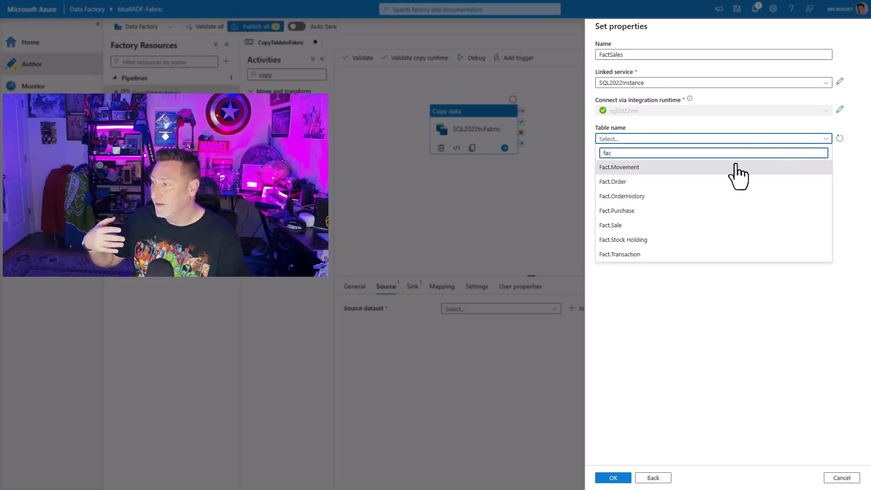
{"action": "left_click", "coordinate": [650, 225]}
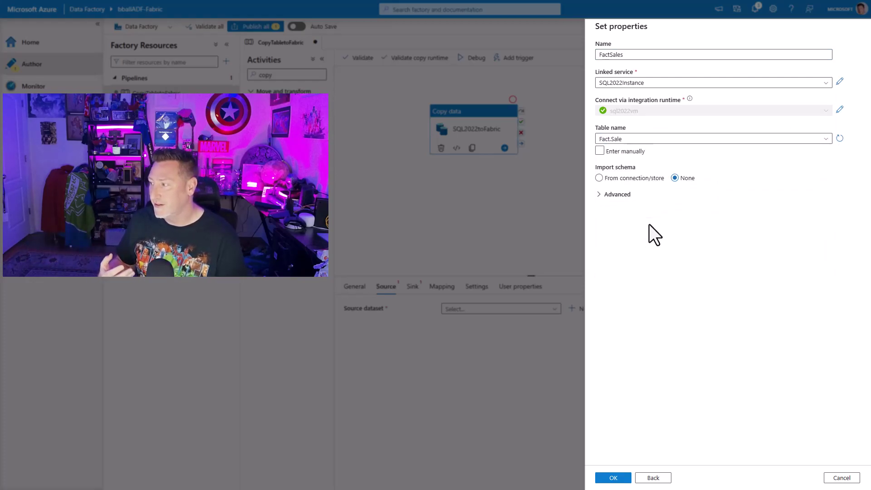
{"action": "left_click", "coordinate": [641, 58]}
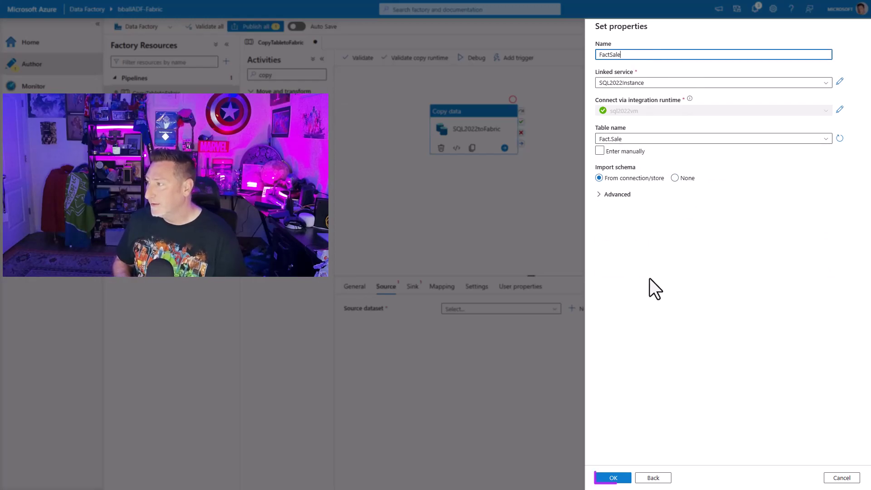
{"action": "left_click", "coordinate": [602, 478]}
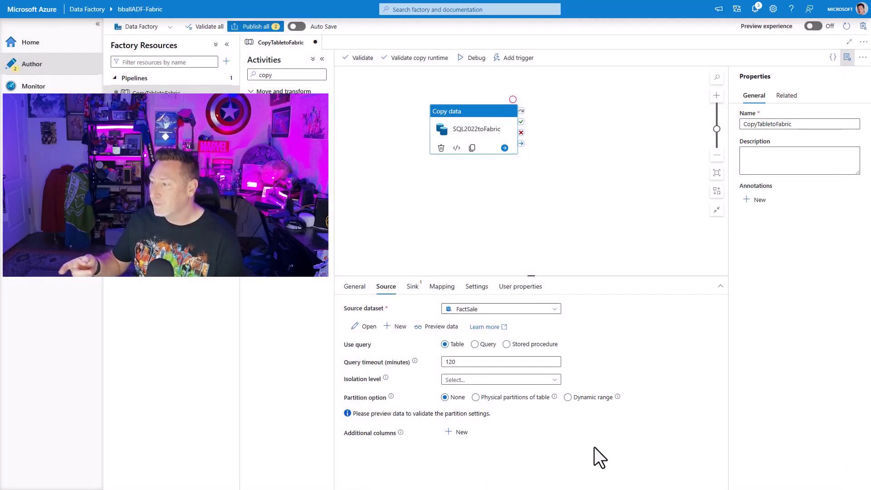
{"action": "left_click", "coordinate": [412, 286]}
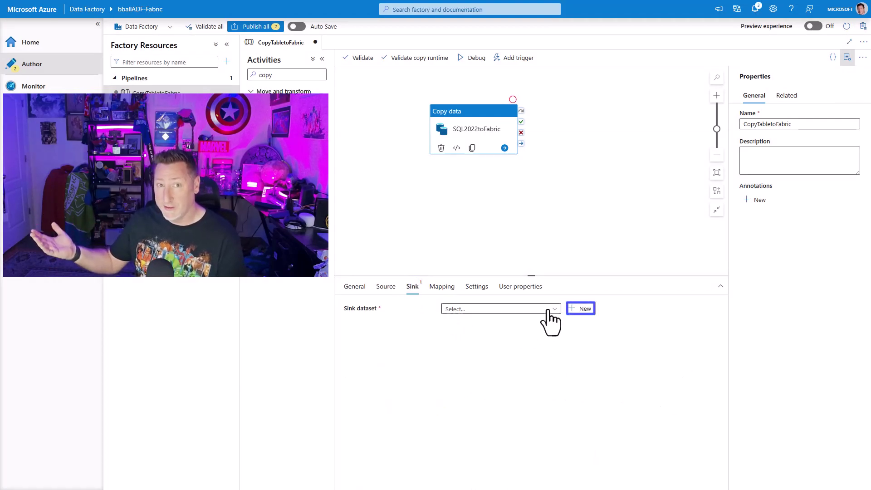
Start a new sink dataset on Microsoft Fabric Lakehouse Files in Parquet format.
{"action": "left_click", "coordinate": [575, 309]}
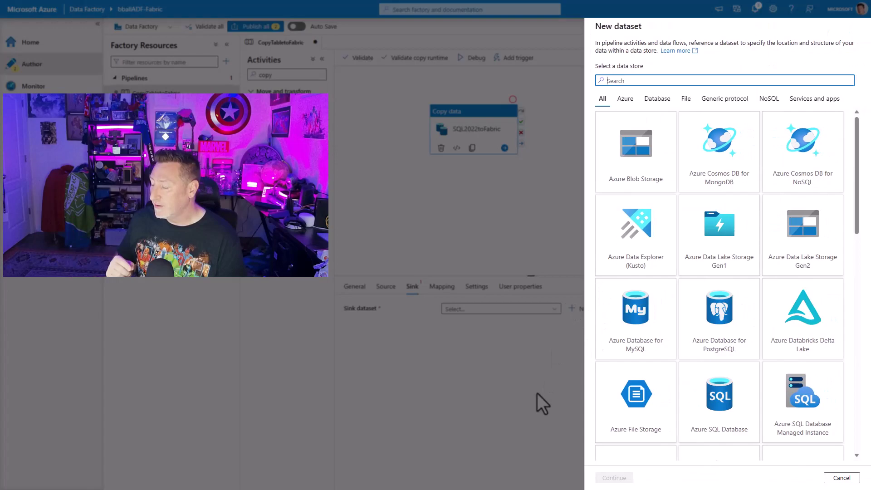
{"action": "type", "text": "fab"}
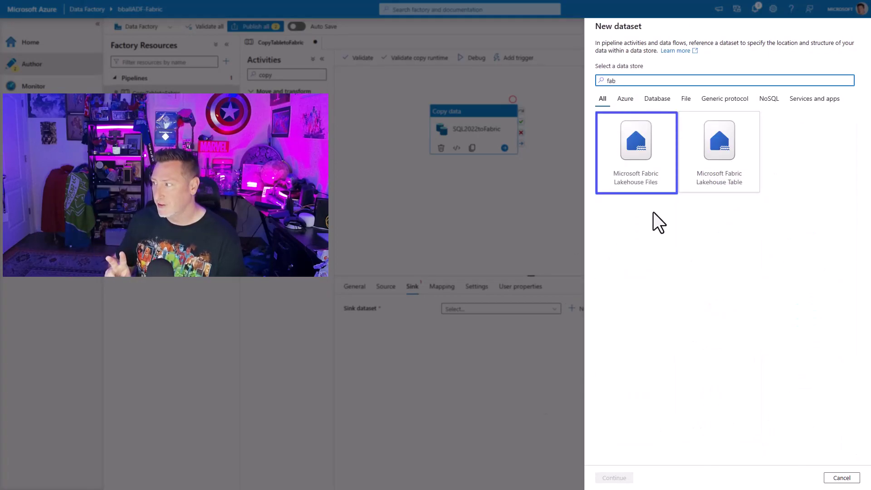
{"action": "left_click", "coordinate": [648, 190]}
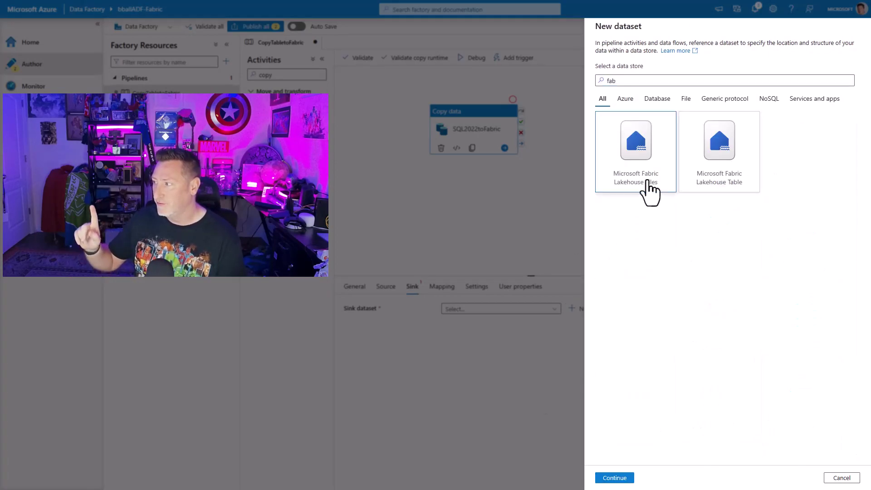
{"action": "left_click", "coordinate": [611, 477]}
{"action": "left_click", "coordinate": [786, 216]}
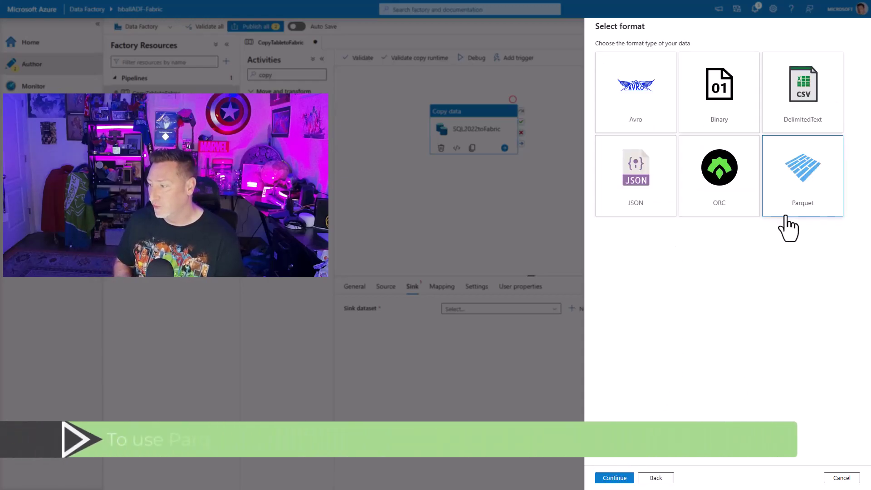
{"action": "left_click", "coordinate": [621, 476]}
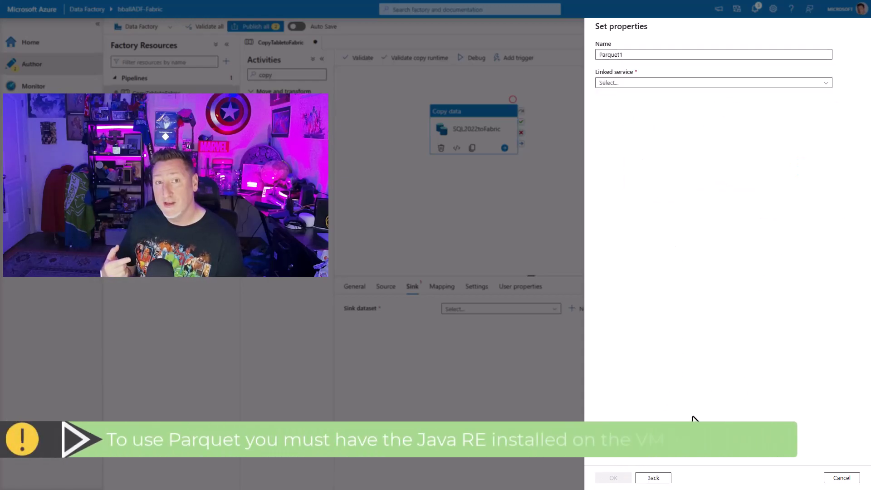
Name the dataset FactSalesparquet and link it to the WWLakehouse lakehouse.
{"action": "left_click_drag", "start_coordinate": [641, 54], "coordinate": [601, 54]}
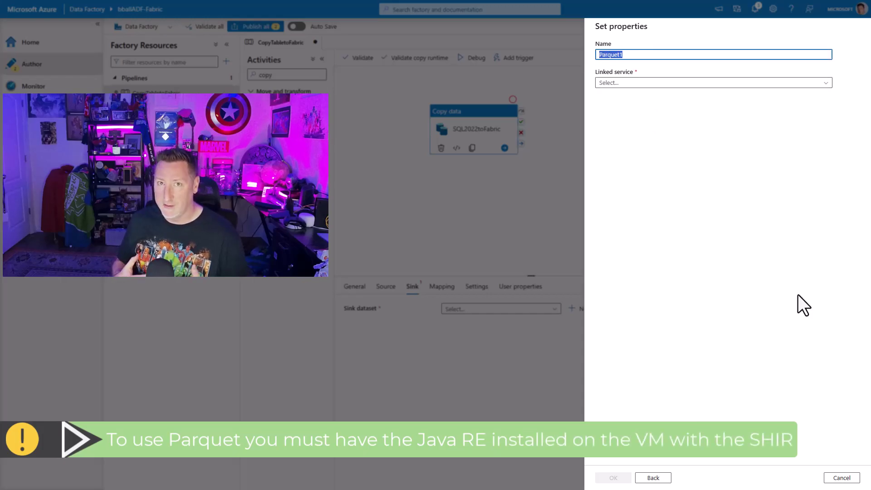
{"action": "type", "text": "Fact"}
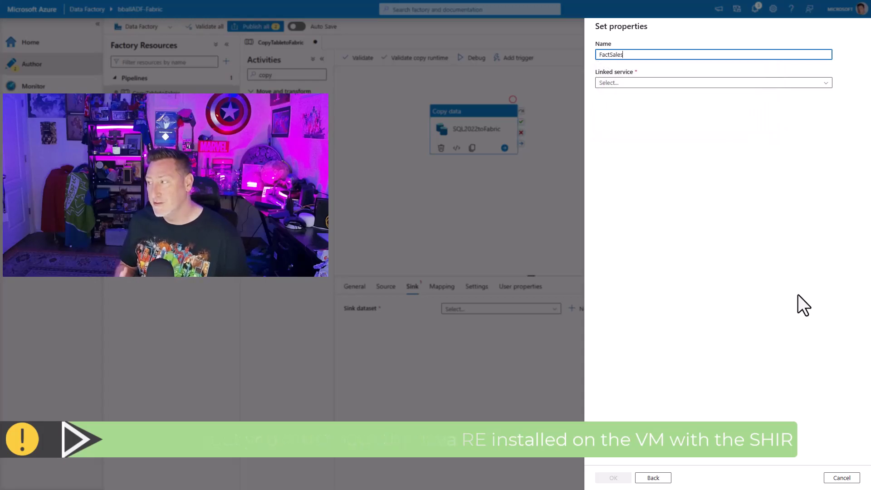
{"action": "type", "text": "Sales"}
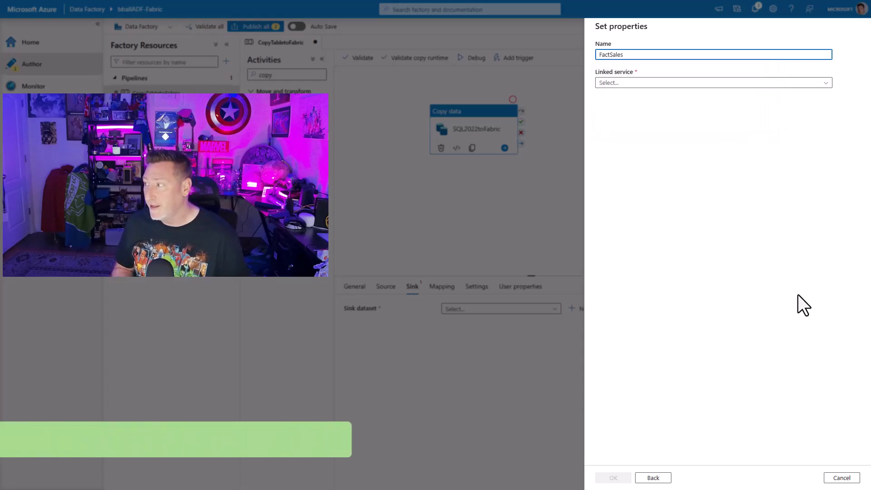
{"action": "type", "text": "parquet"}
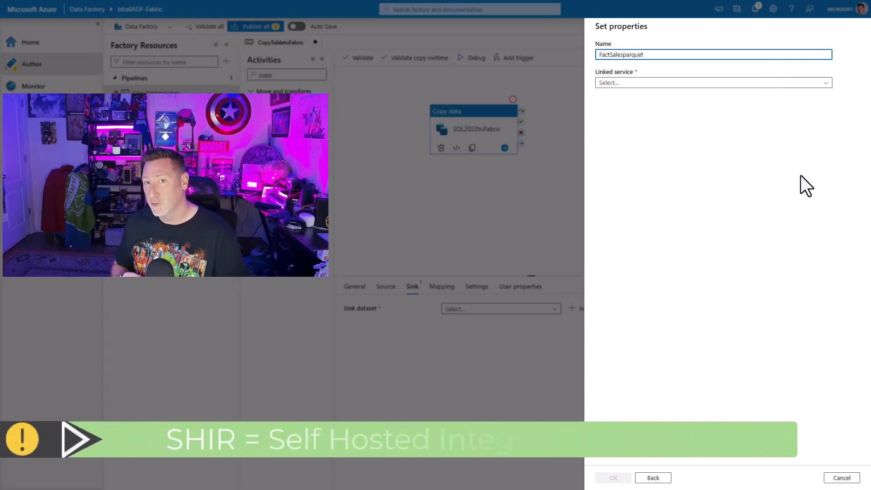
{"action": "left_click", "coordinate": [672, 84]}
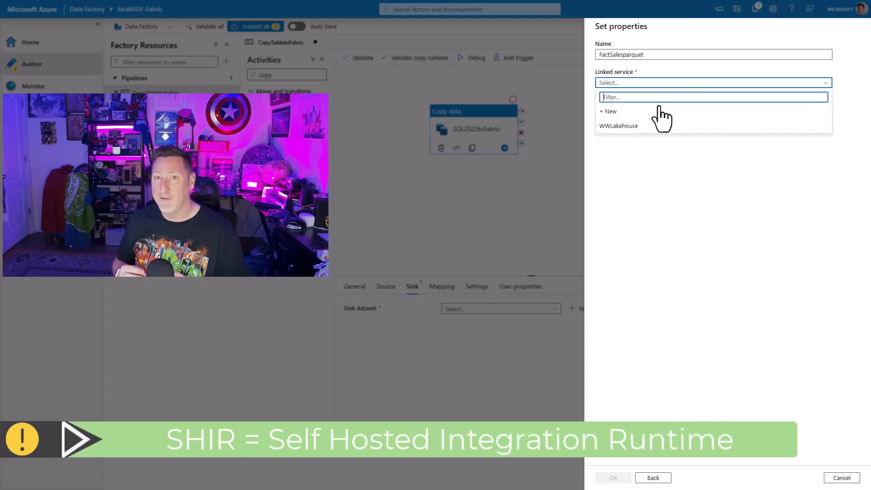
{"action": "left_click", "coordinate": [628, 127]}
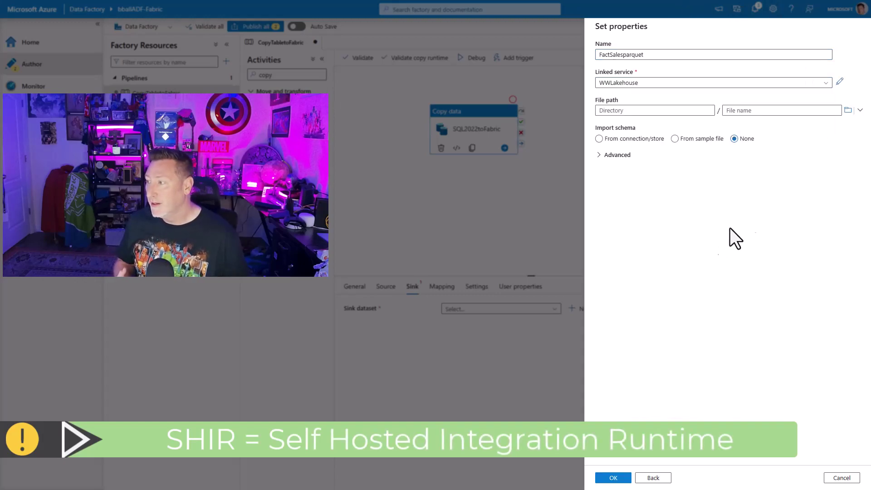
Set the dataset file path to Raw/Import/FactSales and confirm.
{"action": "left_click", "coordinate": [848, 110]}
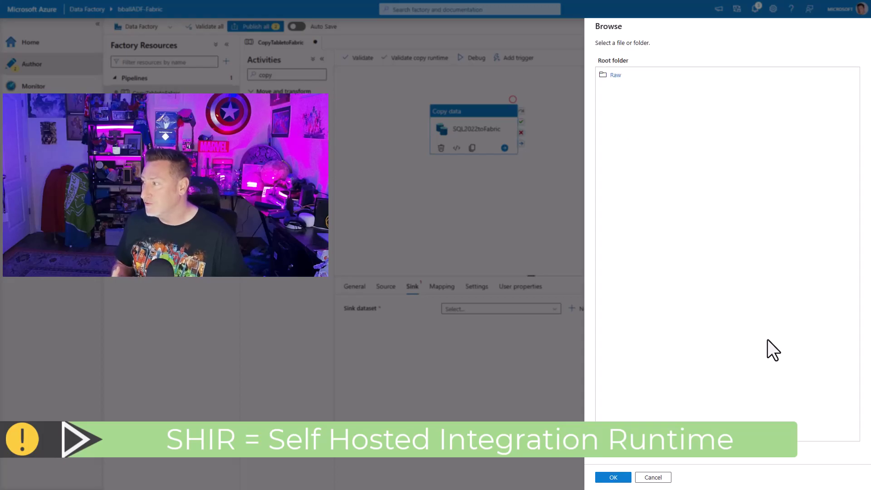
{"action": "left_click", "coordinate": [621, 81]}
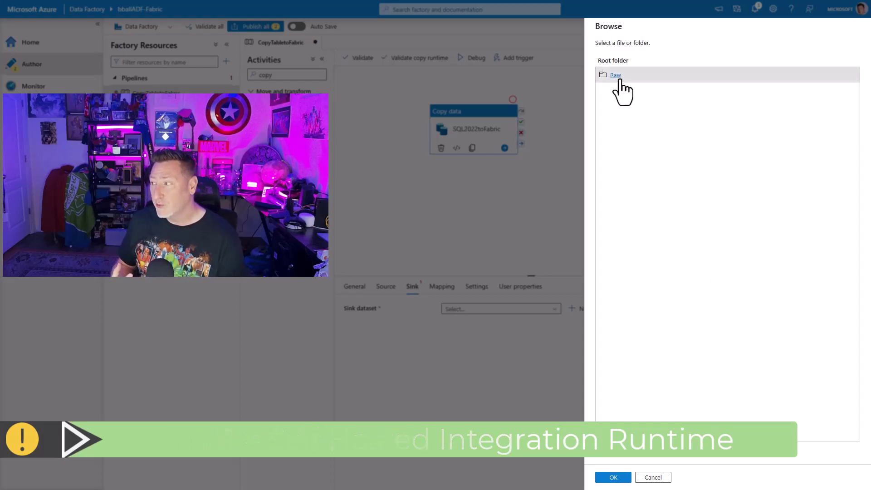
{"action": "left_click", "coordinate": [620, 80]}
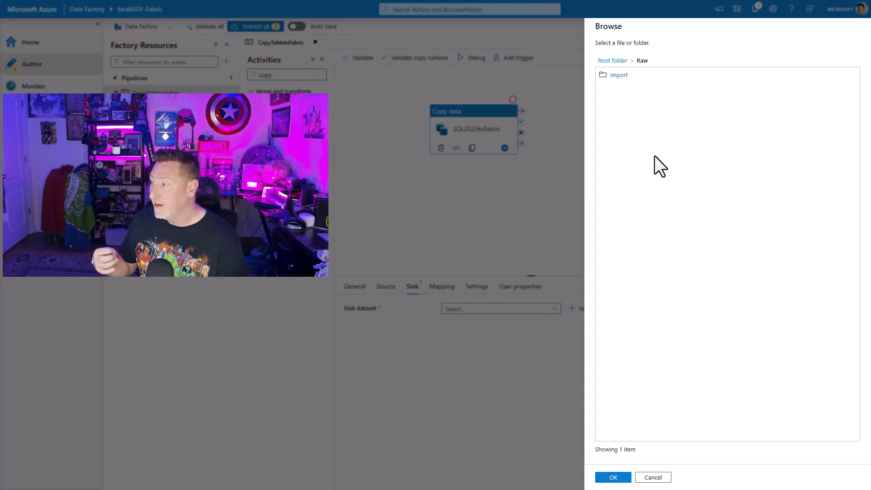
{"action": "left_click", "coordinate": [623, 81]}
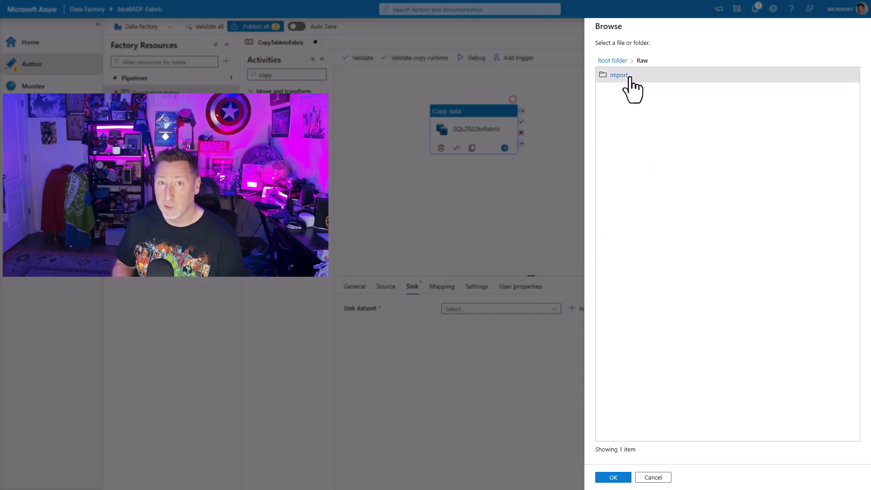
{"action": "left_click", "coordinate": [619, 75]}
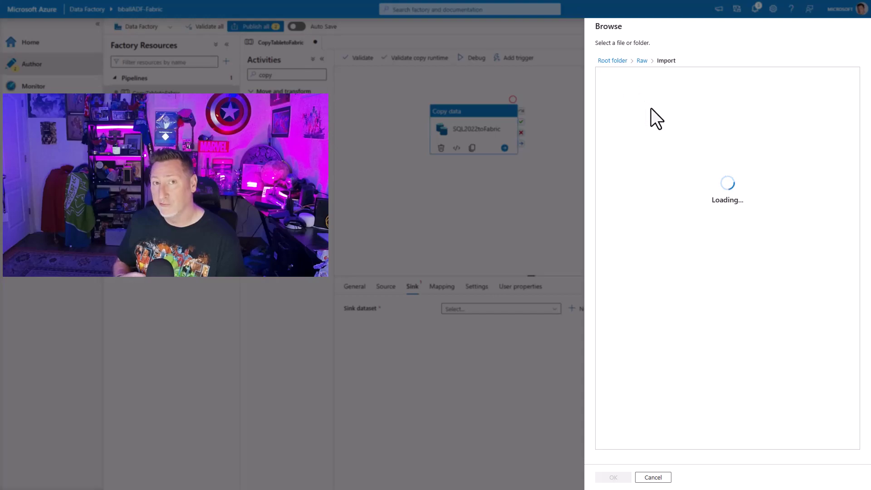
{"action": "left_click", "coordinate": [626, 78]}
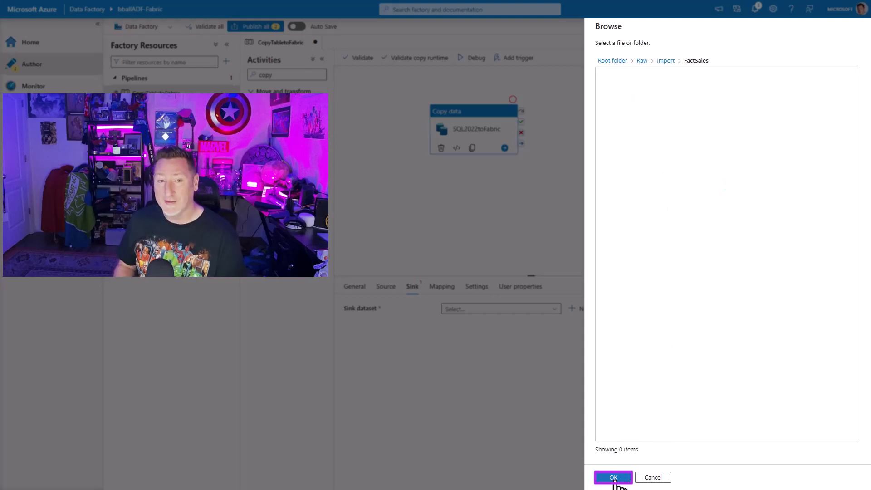
{"action": "left_click", "coordinate": [614, 478]}
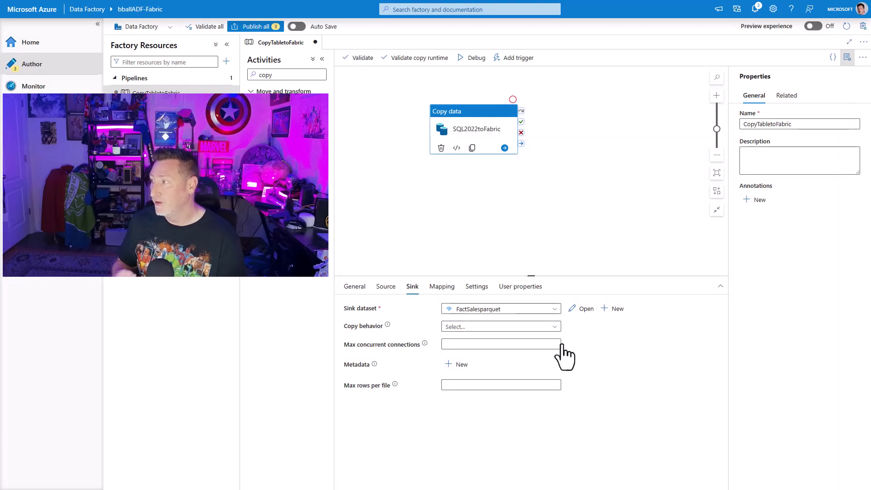
Set copy behaviour to Preserve hierarchy, debug-run CopyTabletoFabric, and refresh the run status.
{"action": "left_click", "coordinate": [555, 328]}
{"action": "left_click", "coordinate": [537, 368]}
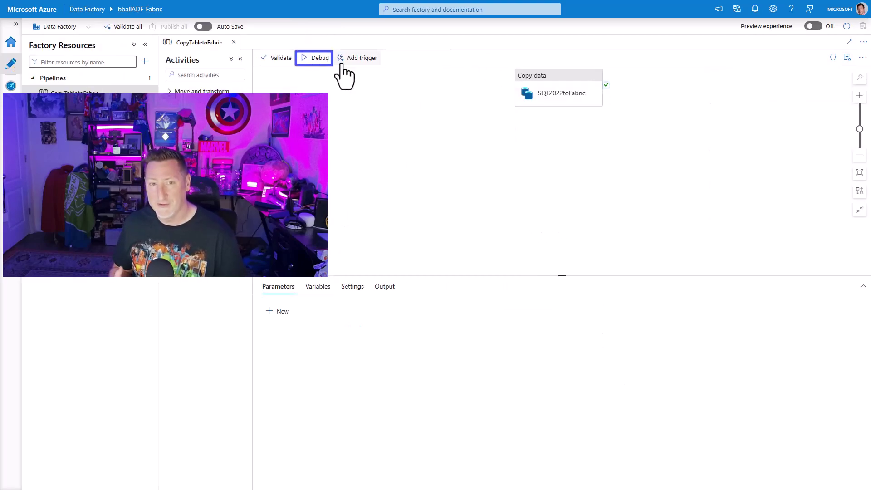
{"action": "left_click", "coordinate": [336, 58]}
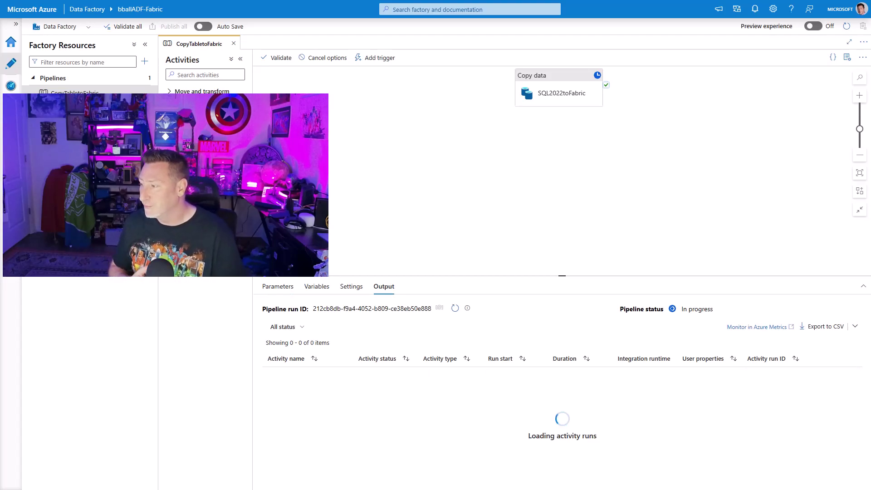
{"action": "left_click", "coordinate": [455, 308]}
{"action": "left_click", "coordinate": [455, 308]}
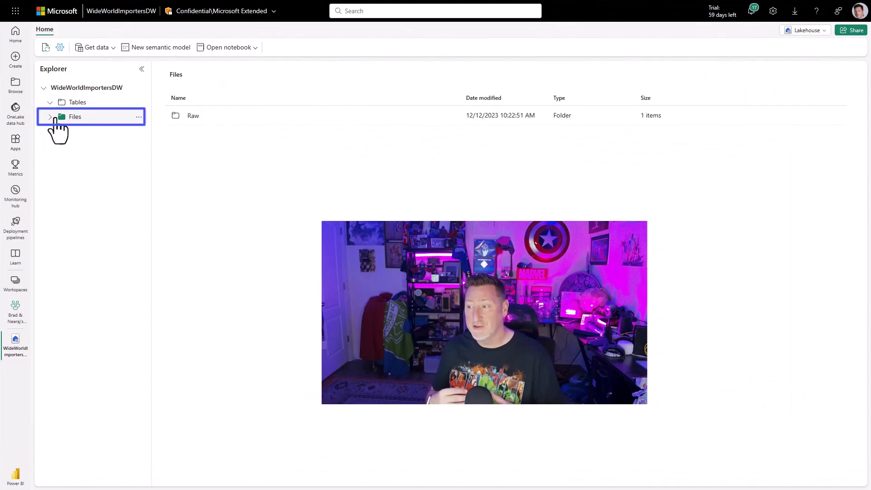
Load Fact.Sale.parquet from Files/Raw/Import/FactSales into a new table named FactSales.
{"action": "left_click", "coordinate": [50, 117]}
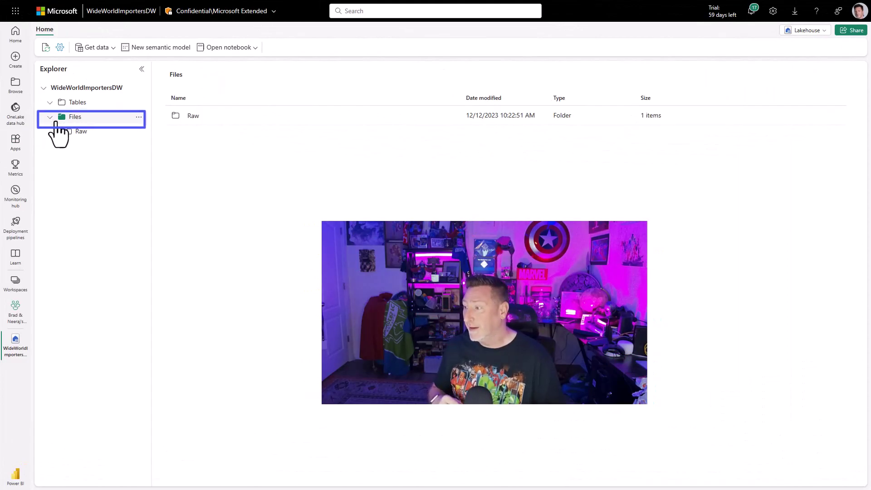
{"action": "left_click", "coordinate": [56, 131]}
{"action": "left_click", "coordinate": [62, 145]}
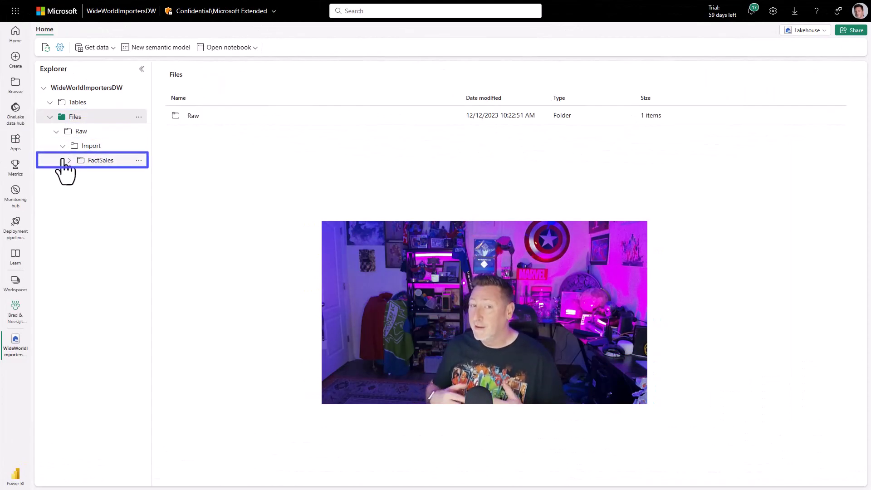
{"action": "left_click", "coordinate": [102, 163]}
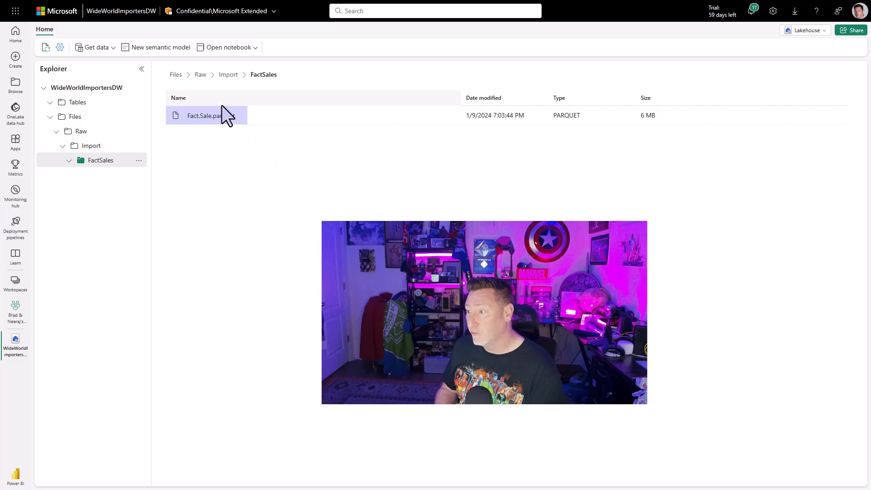
{"action": "right_click", "coordinate": [226, 117]}
{"action": "mouse_move", "coordinate": [272, 128]}
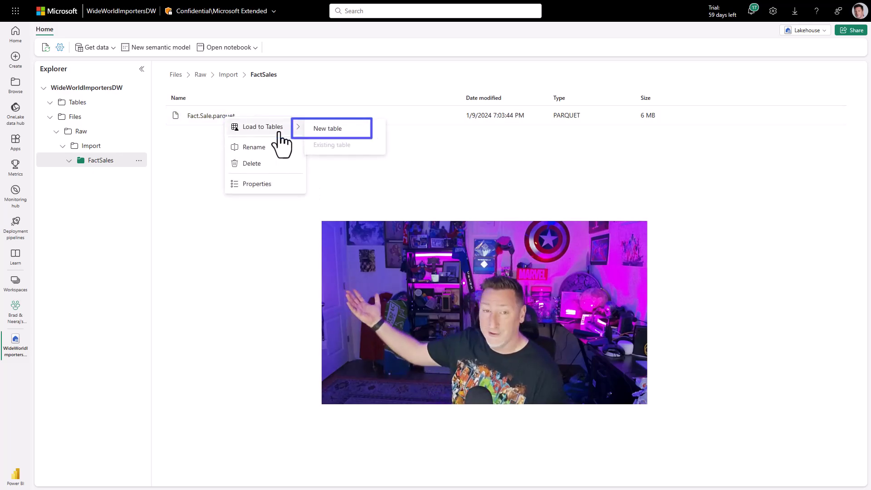
{"action": "left_click", "coordinate": [333, 130]}
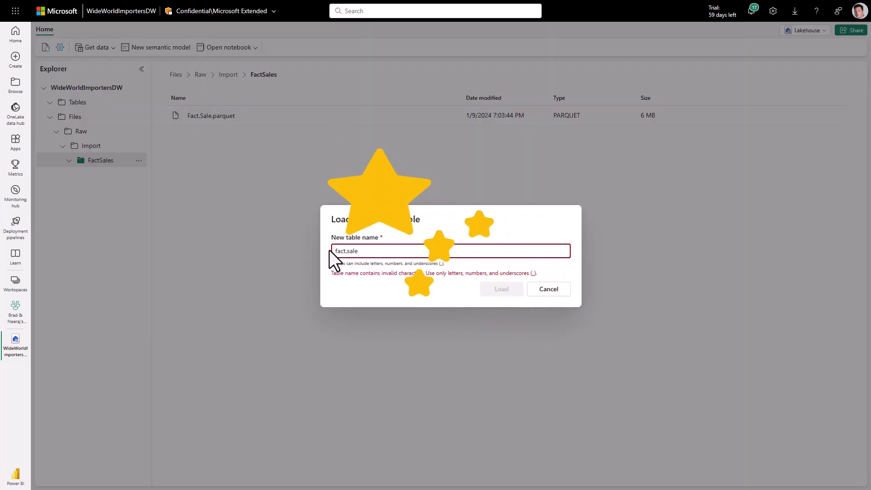
{"action": "key", "text": "BackSpace"}
{"action": "key", "text": "BackSpace"}
{"action": "key", "text": "BackSpace"}
{"action": "key", "text": "BackSpace"}
{"action": "key", "text": "BackSpace"}
{"action": "key", "text": "BackSpace"}
{"action": "key", "text": "BackSpace"}
{"action": "key", "text": "BackSpace"}
{"action": "key", "text": "BackSpace"}
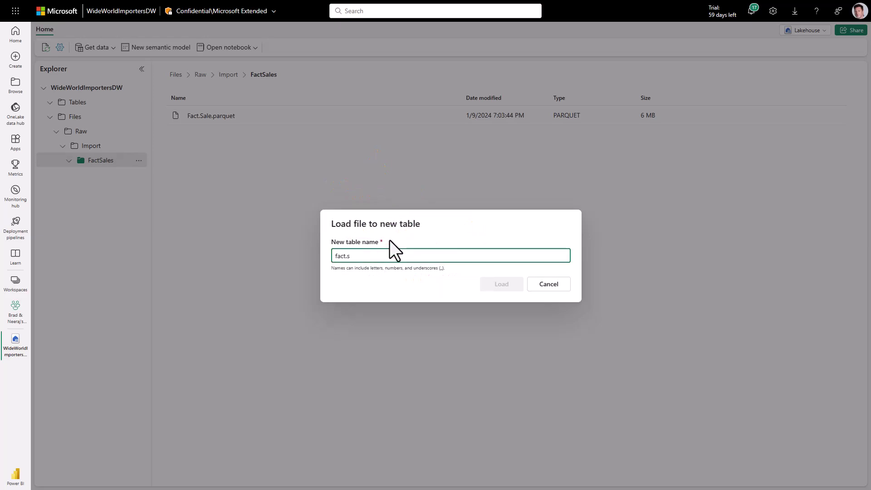
{"action": "type", "text": "FactSales"}
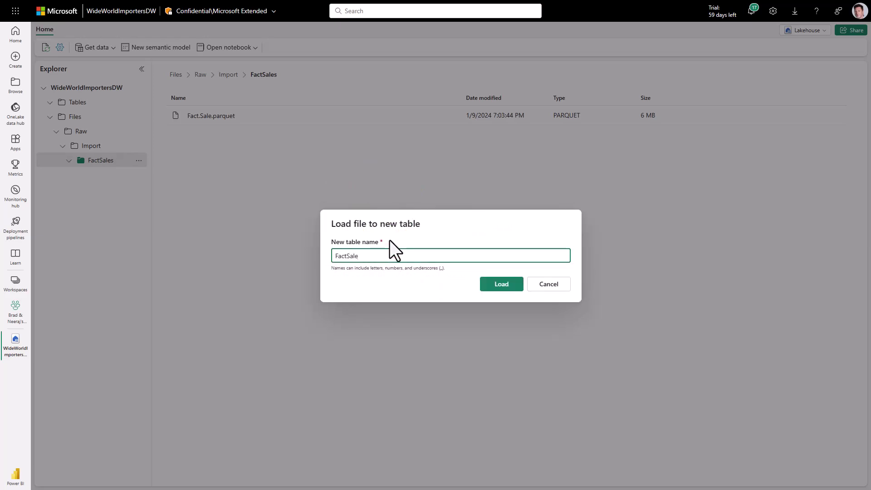
{"action": "key", "text": "Return"}
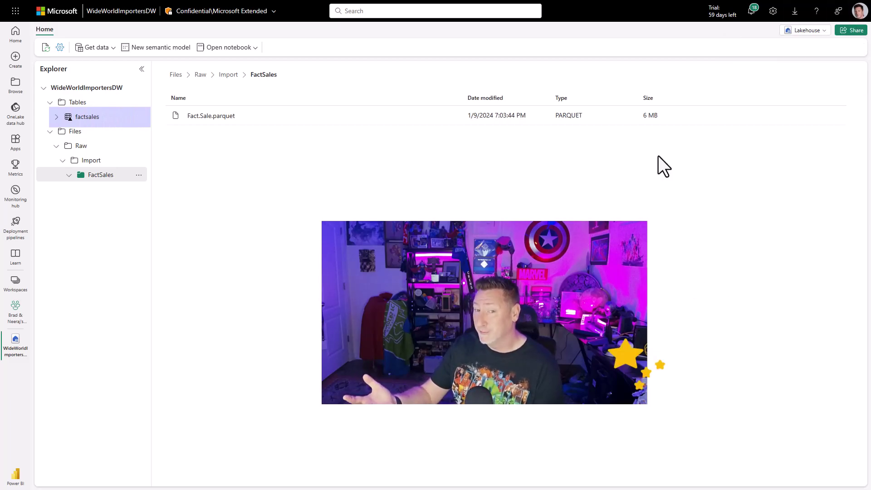
Create a new notebook for the lakehouse and remove its welcome cell.
{"action": "left_click", "coordinate": [253, 49]}
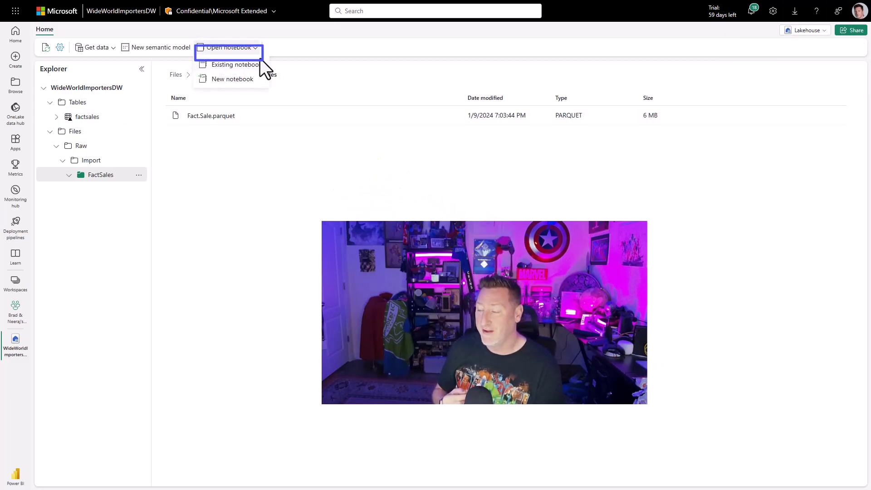
{"action": "left_click", "coordinate": [233, 79]}
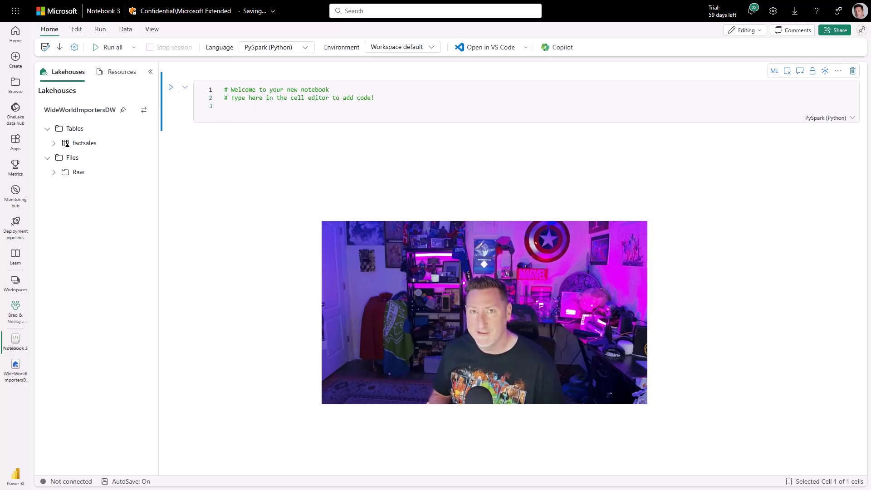
{"action": "left_click", "coordinate": [853, 72]}
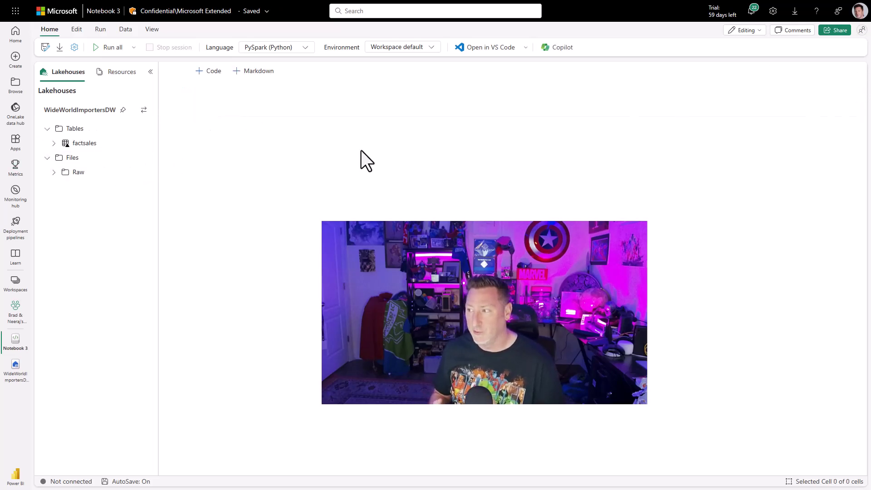
Generate Spark code loading Fact.Sale.parquet from the FactSales folder and run it.
{"action": "left_click", "coordinate": [60, 187]}
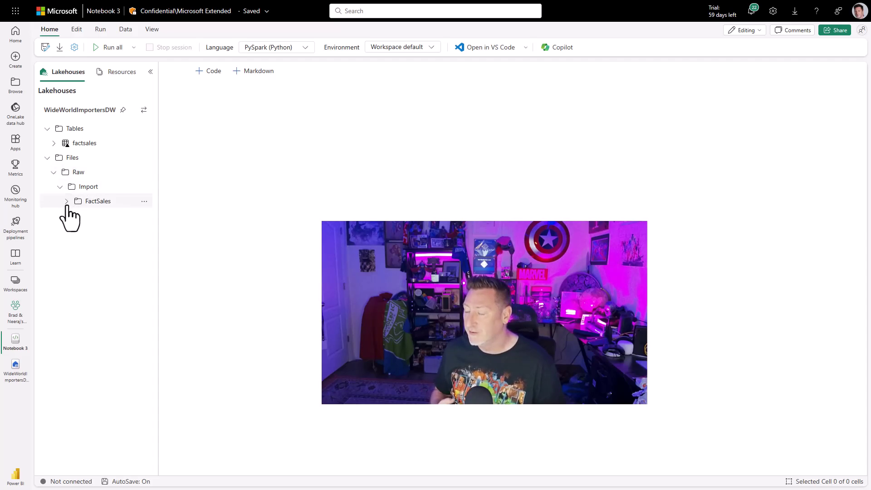
{"action": "left_click", "coordinate": [121, 203]}
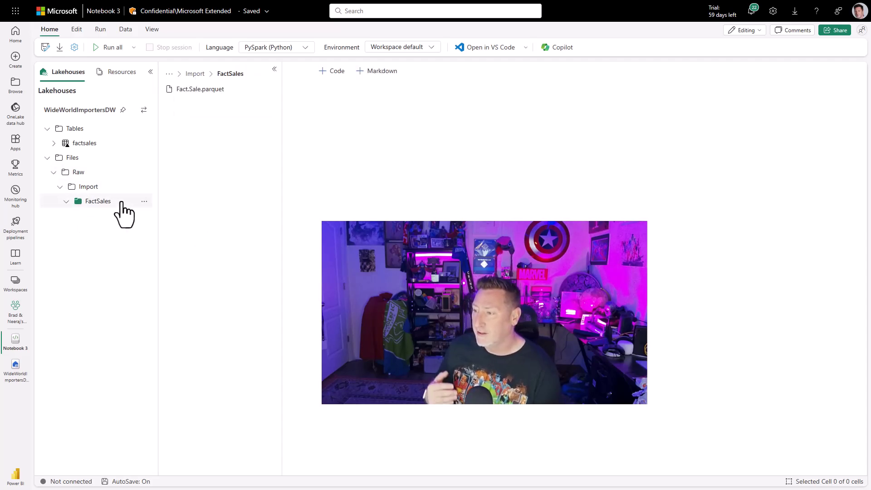
{"action": "right_click", "coordinate": [219, 91]}
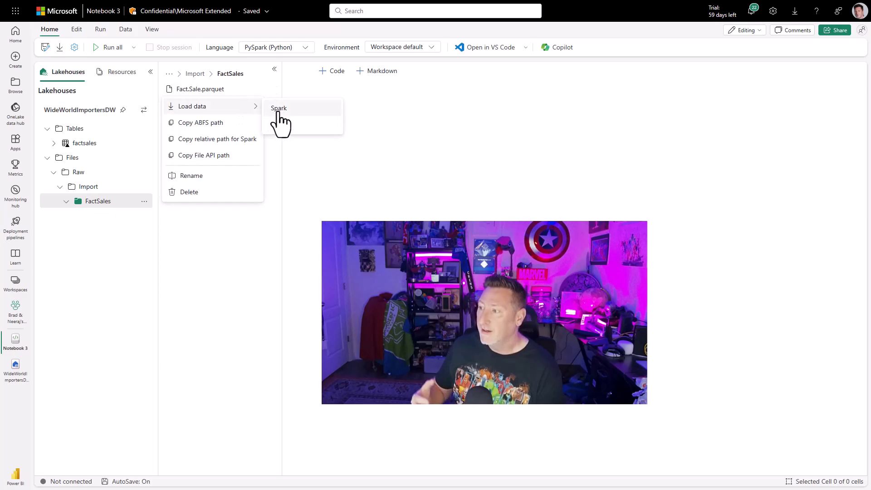
{"action": "left_click", "coordinate": [278, 109]}
{"action": "left_click", "coordinate": [294, 87]}
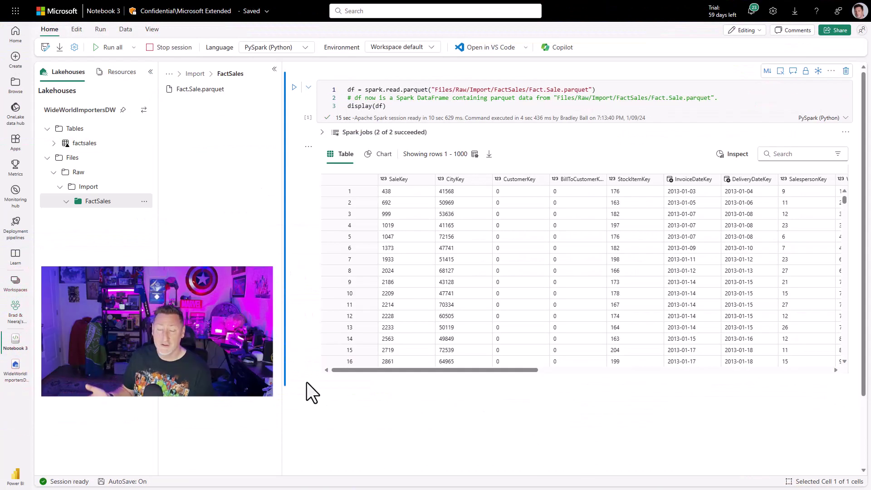
Run df.write.format("Delta").save("Tables/FactSales2") in a new cell and refresh the Tables list.
{"action": "left_click", "coordinate": [336, 387]}
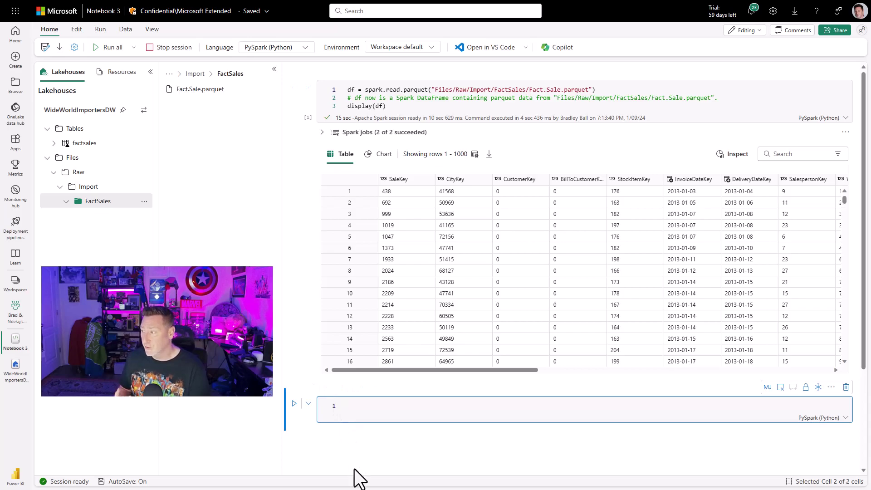
{"action": "type", "text": "df.write.for"}
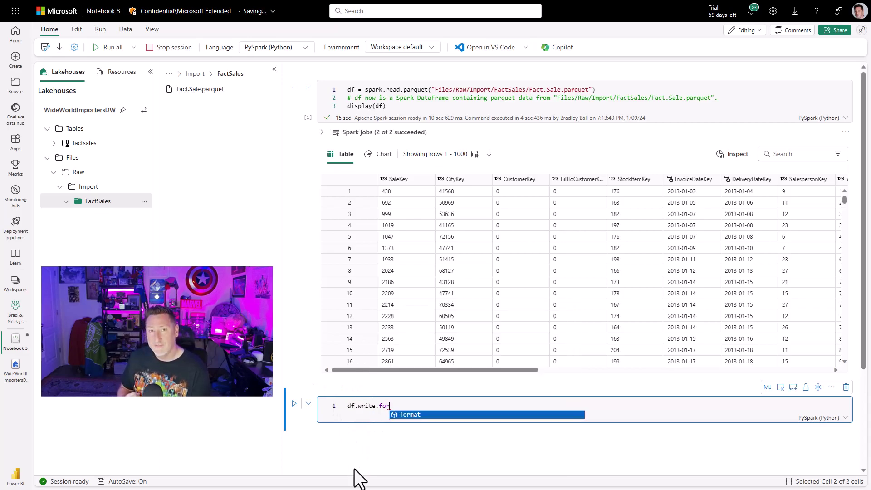
{"action": "type", "text": "mat(\"Delta\").save(\""}
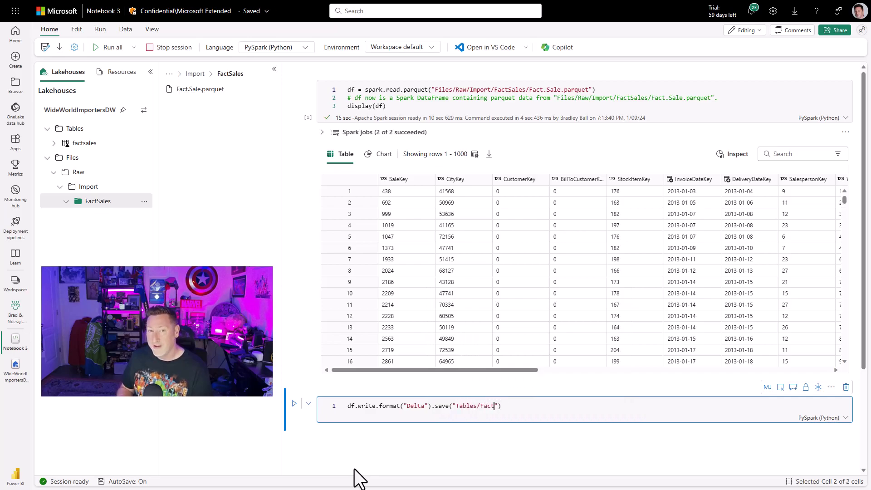
{"action": "type", "text": "Tables/FactSales2"}
{"action": "key", "text": "shift+Return"}
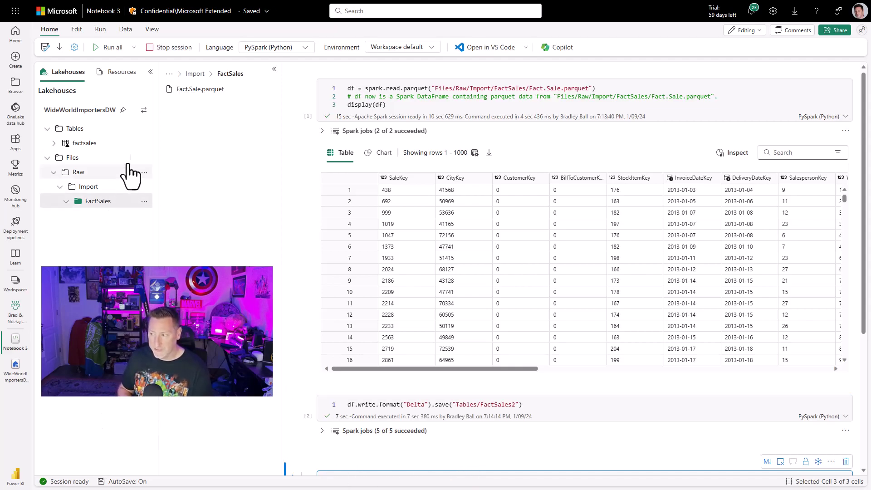
{"action": "left_click", "coordinate": [144, 129]}
{"action": "left_click", "coordinate": [164, 144]}
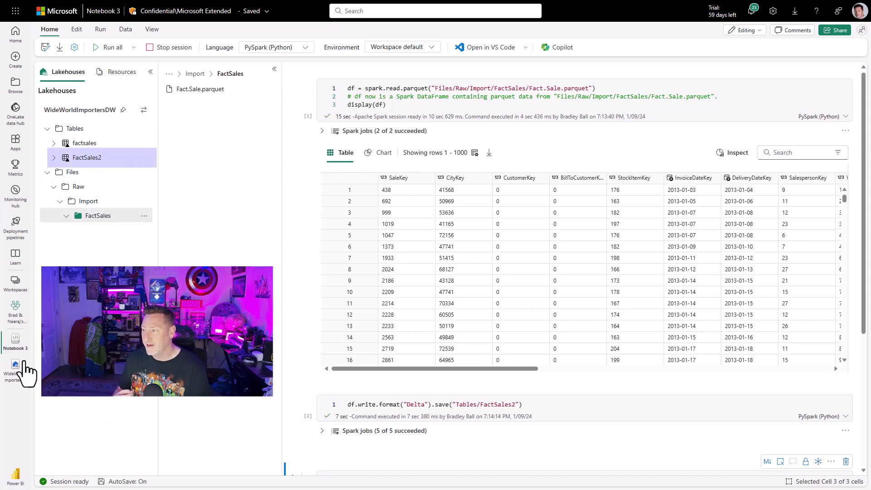
Switch to WideWorldImportersDW from the left navigation and open the FactSales2 table preview.
{"action": "left_click", "coordinate": [14, 379]}
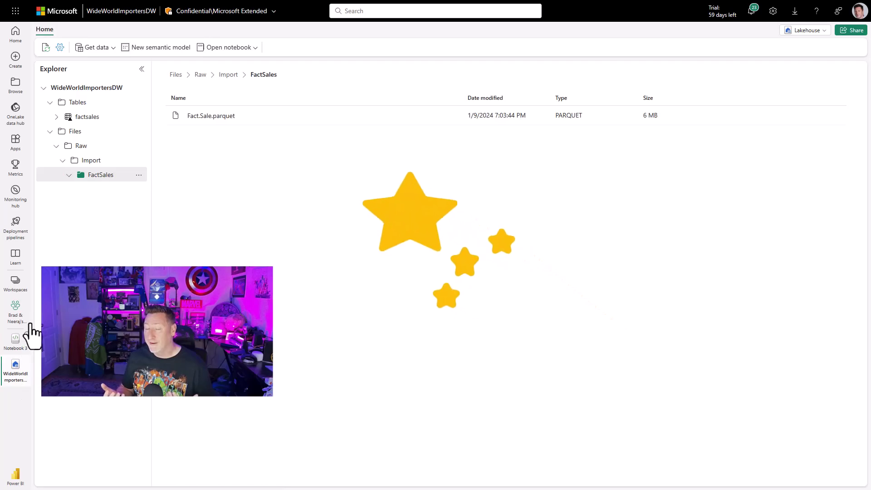
{"action": "left_click", "coordinate": [93, 132]}
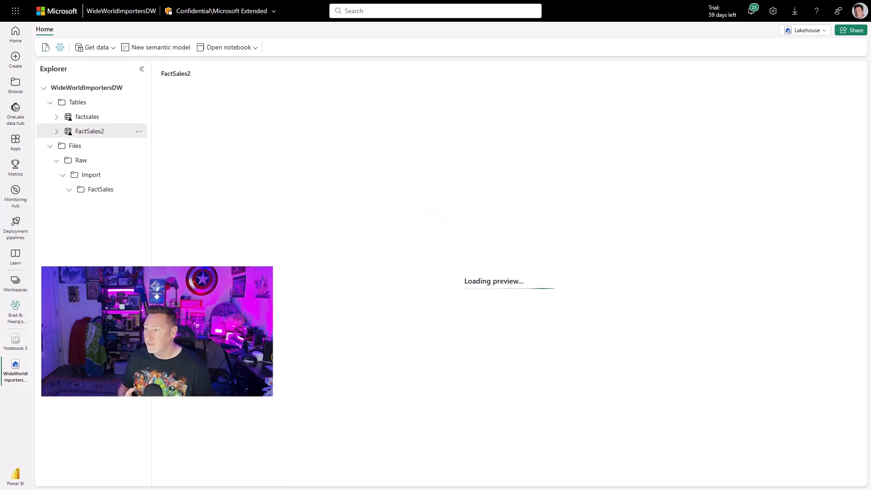